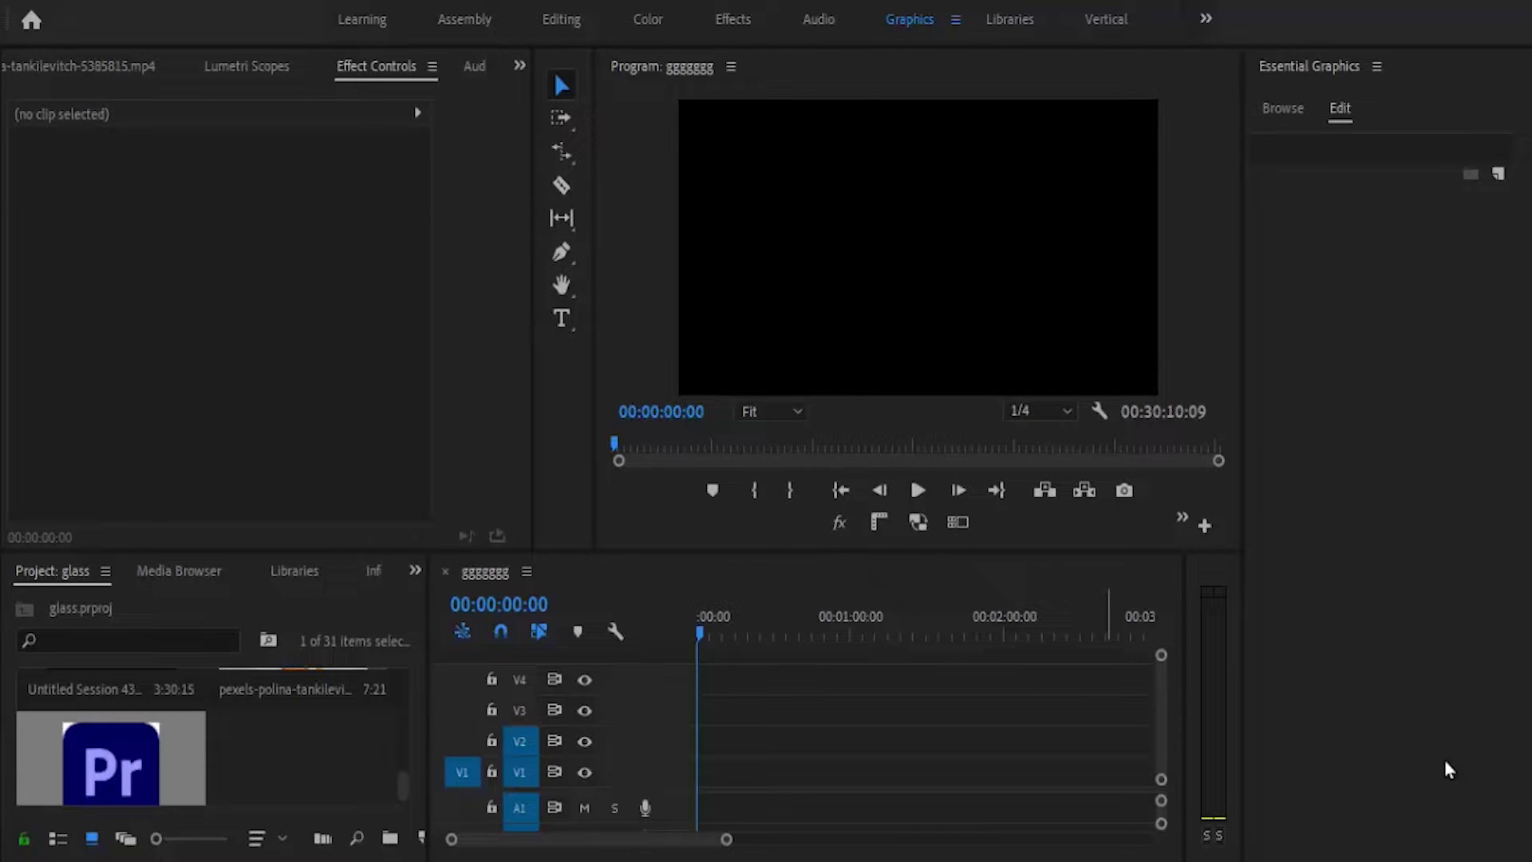
Step: Add a GLOW text title in the Program monitor frame
click(560, 317)
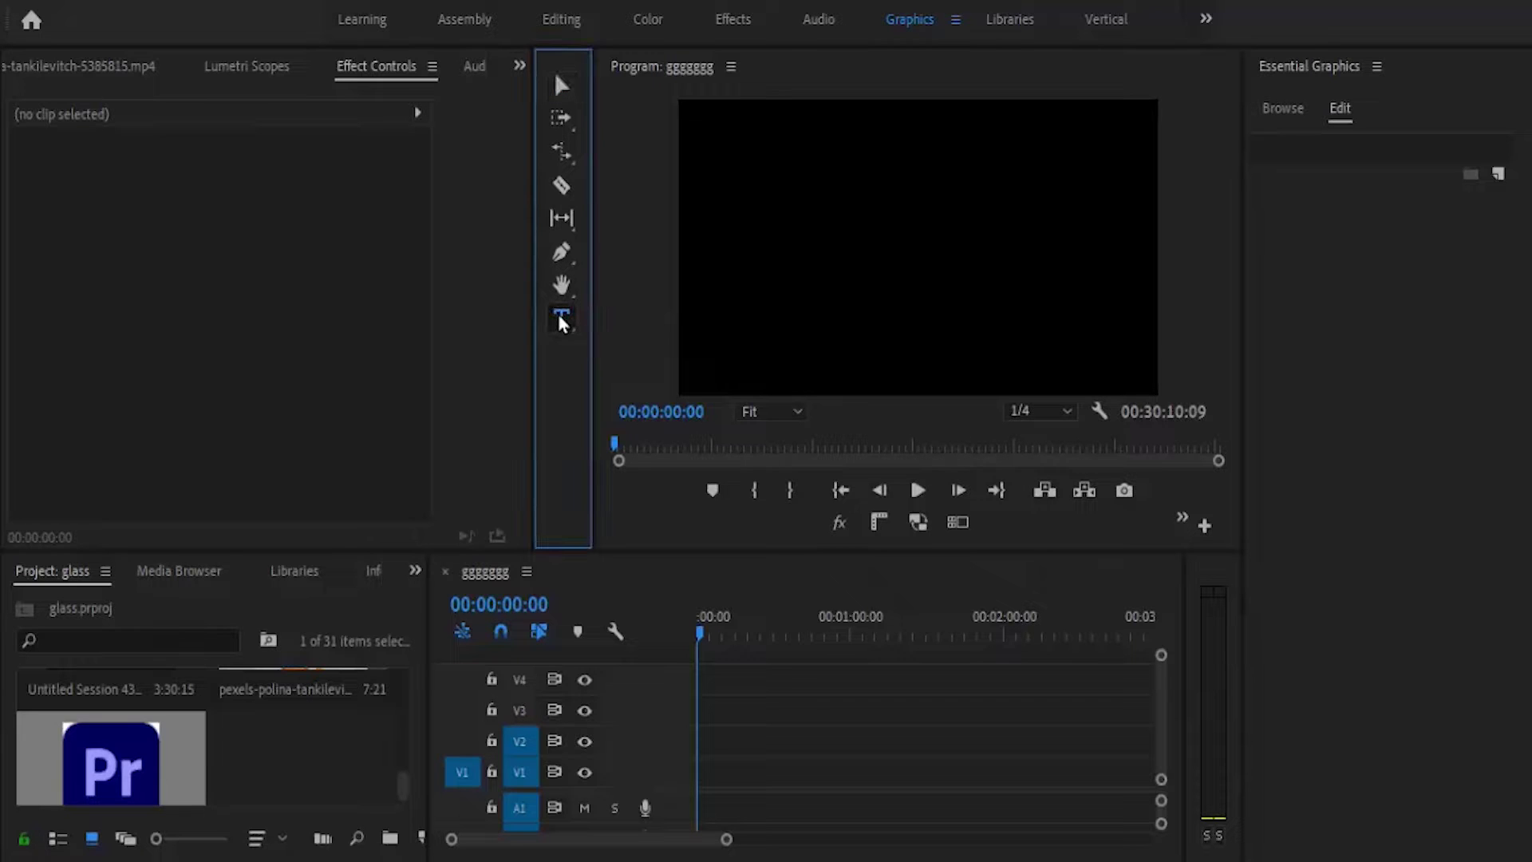
click(833, 252)
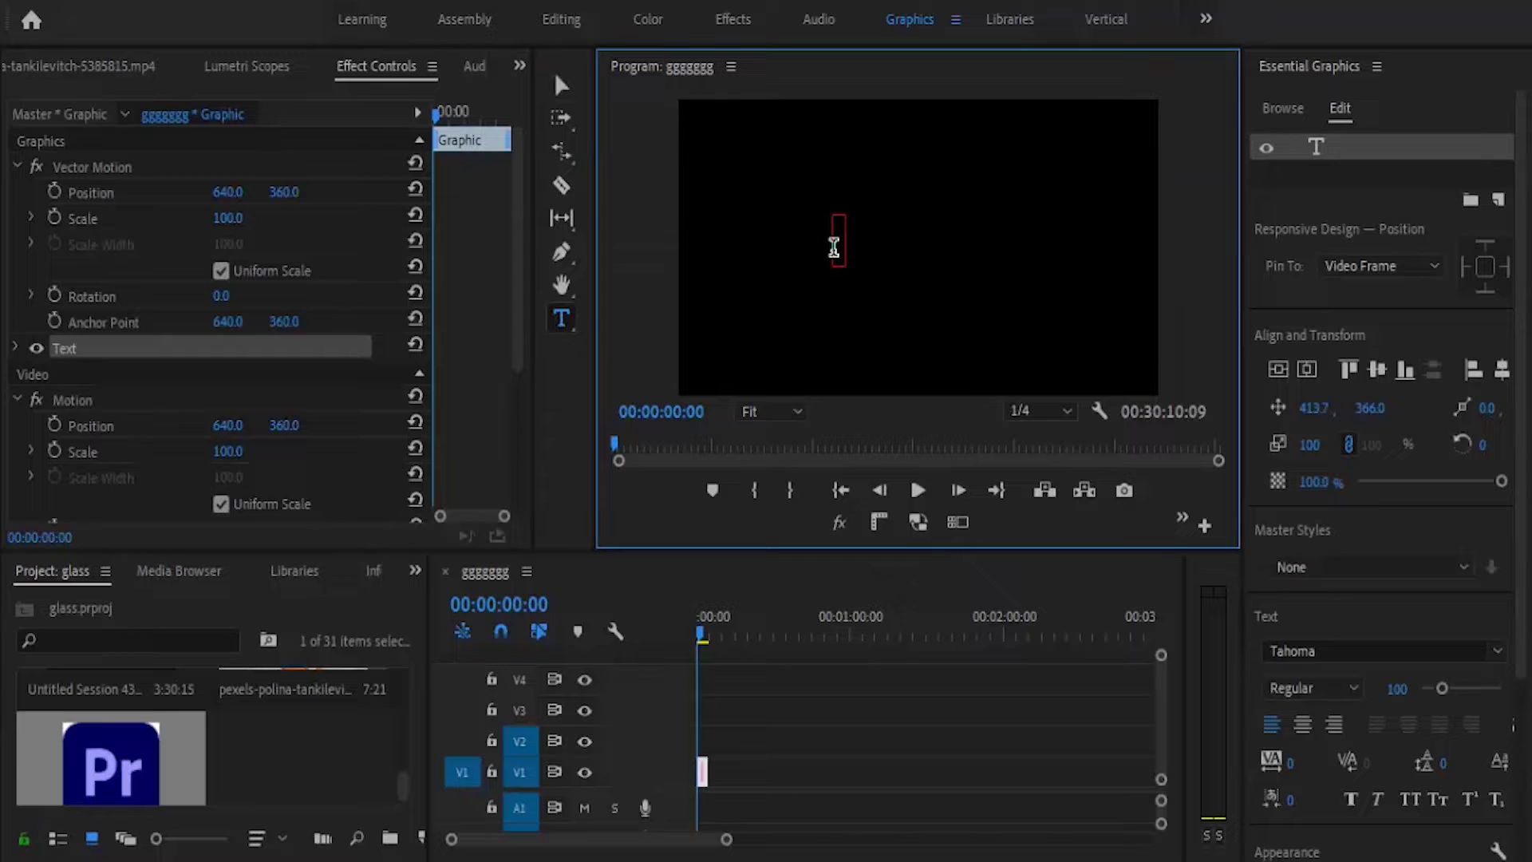
text(GLOW)
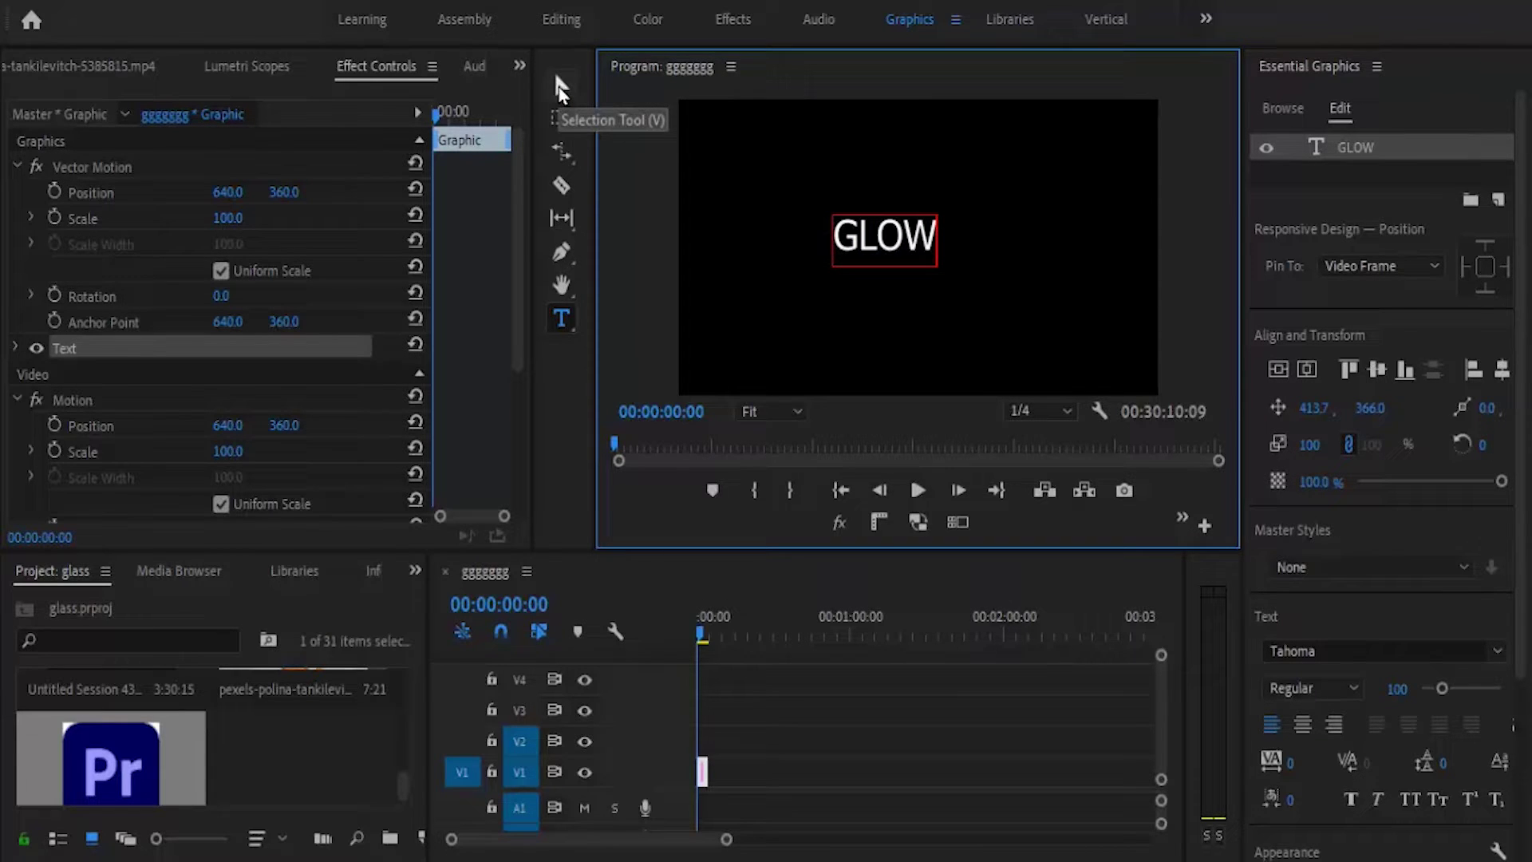
click(560, 87)
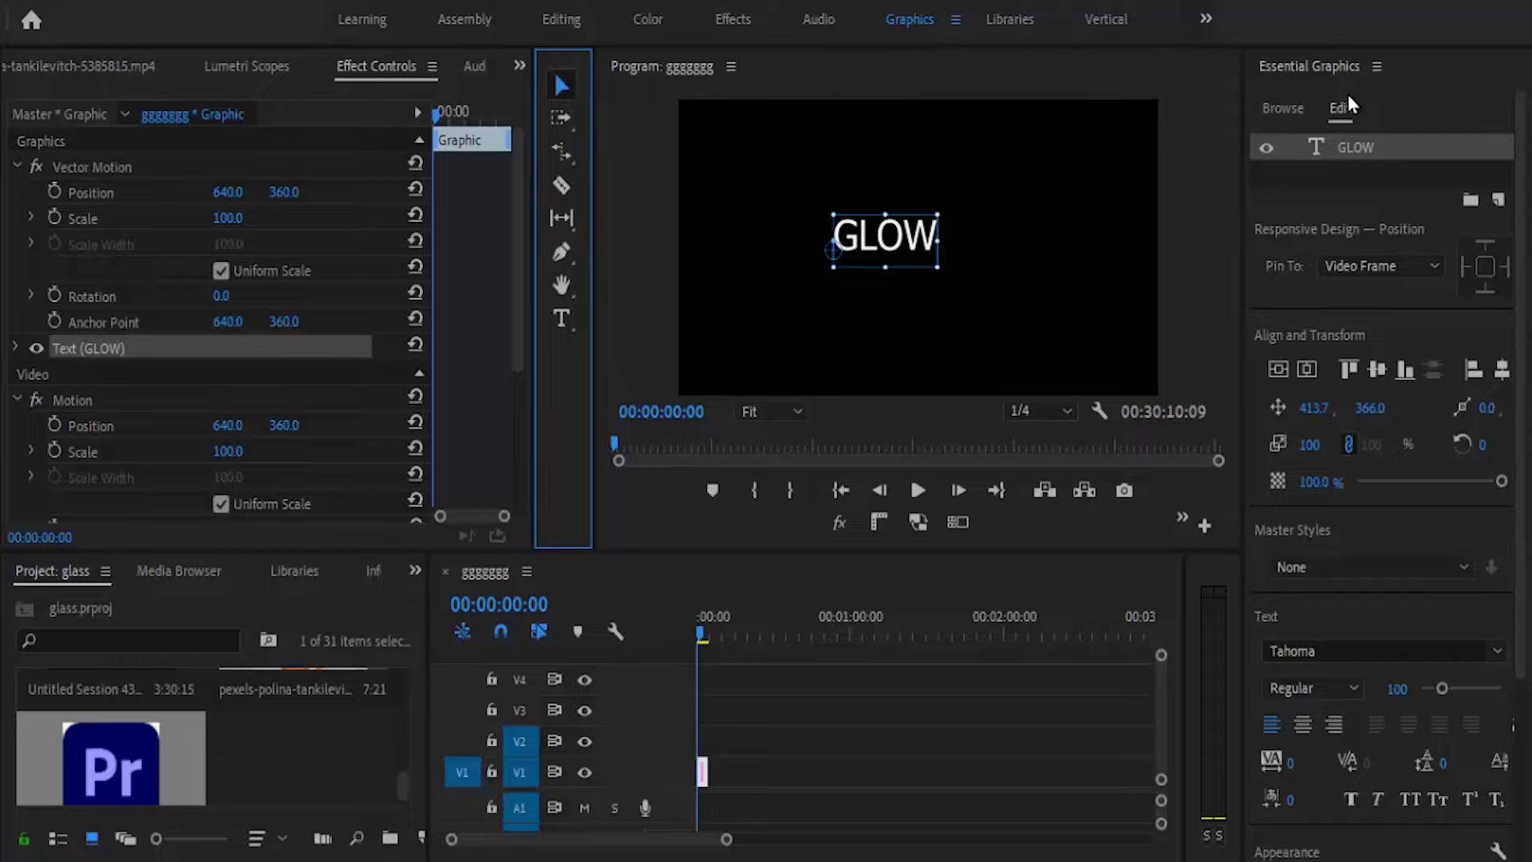
Step: Centre the GLOW title horizontally and vertically, and check its white FAFCFC fill
drag(1520, 212, 1516, 394)
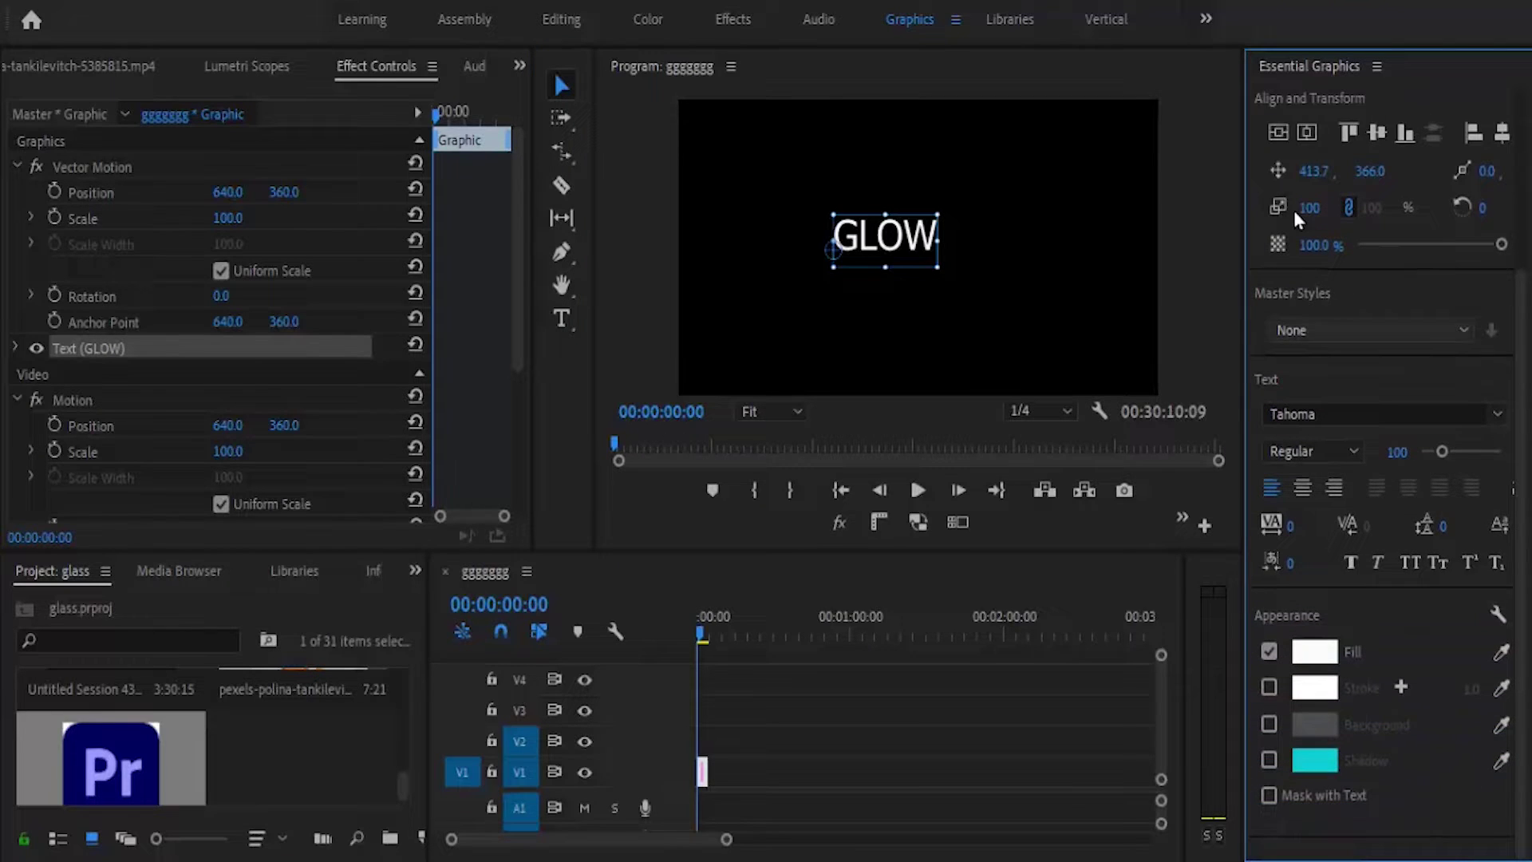
click(1280, 132)
click(1307, 133)
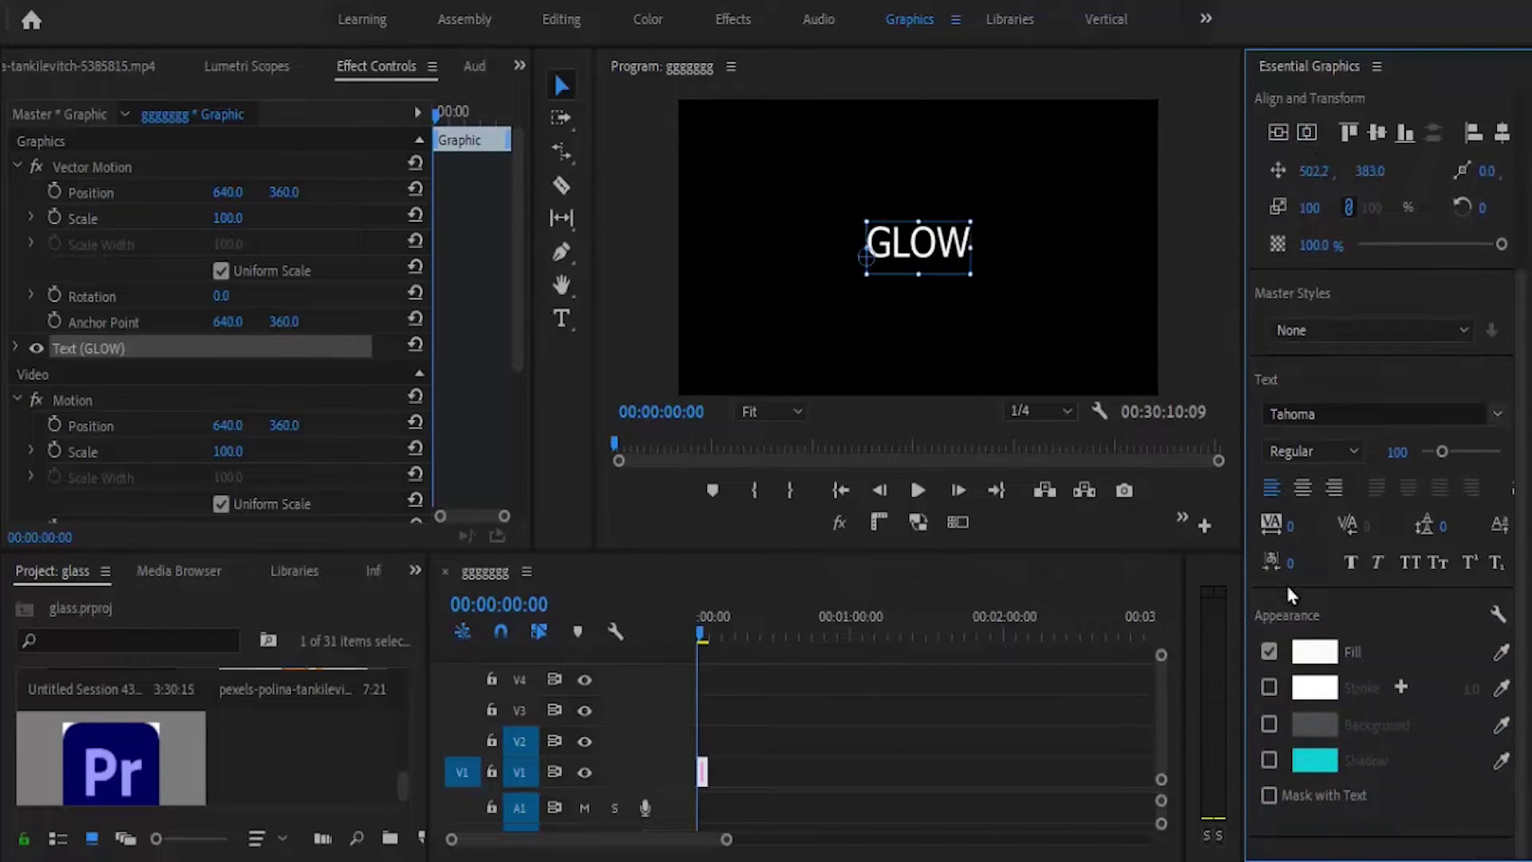
click(1312, 652)
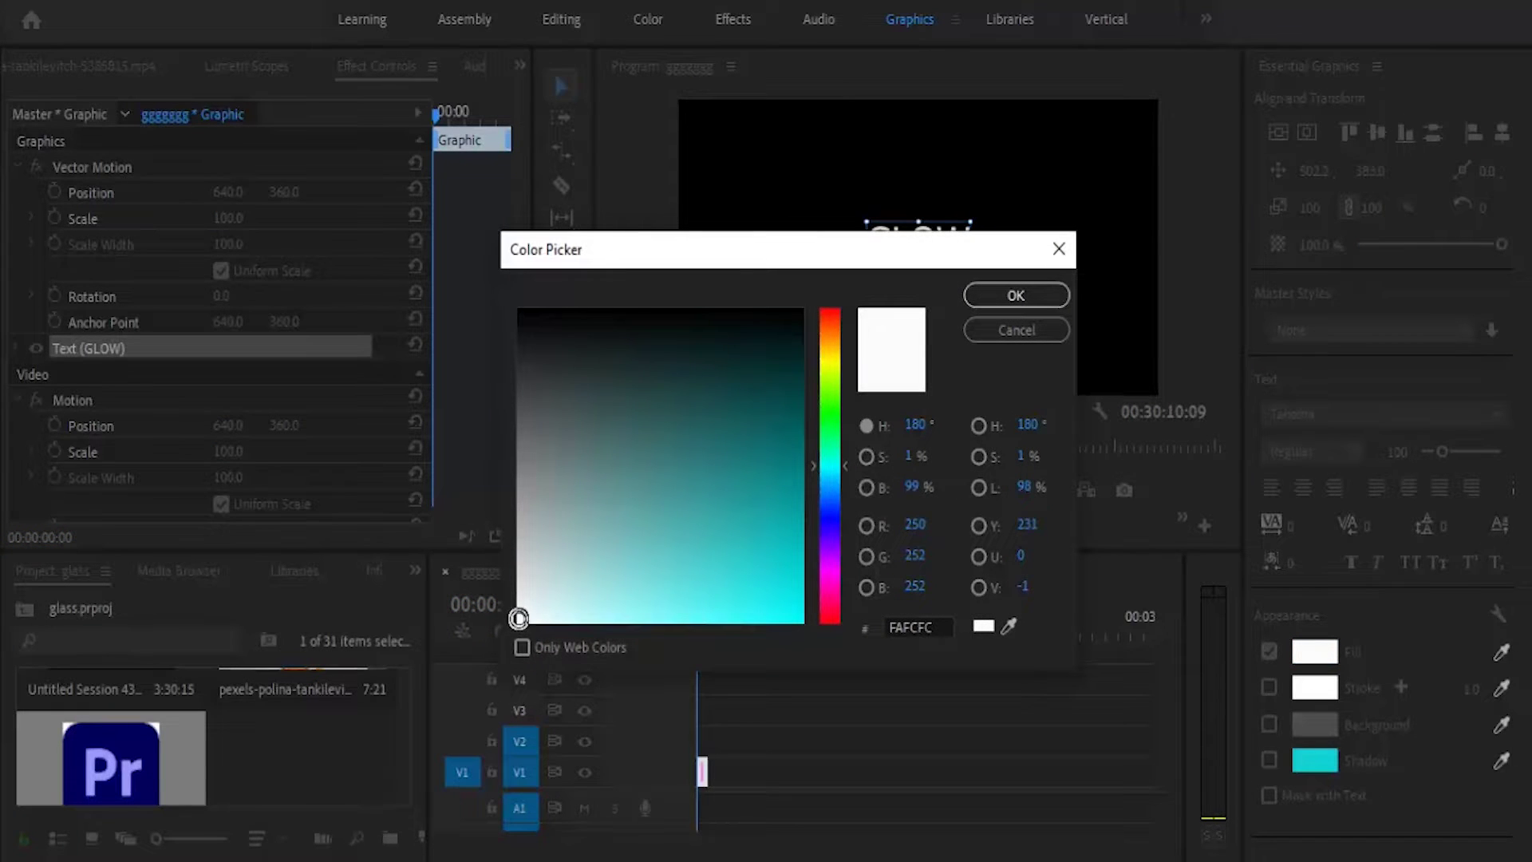
Step: Keep the white fill and duplicate the GLOW clip twice along V1 with short gaps
click(1014, 297)
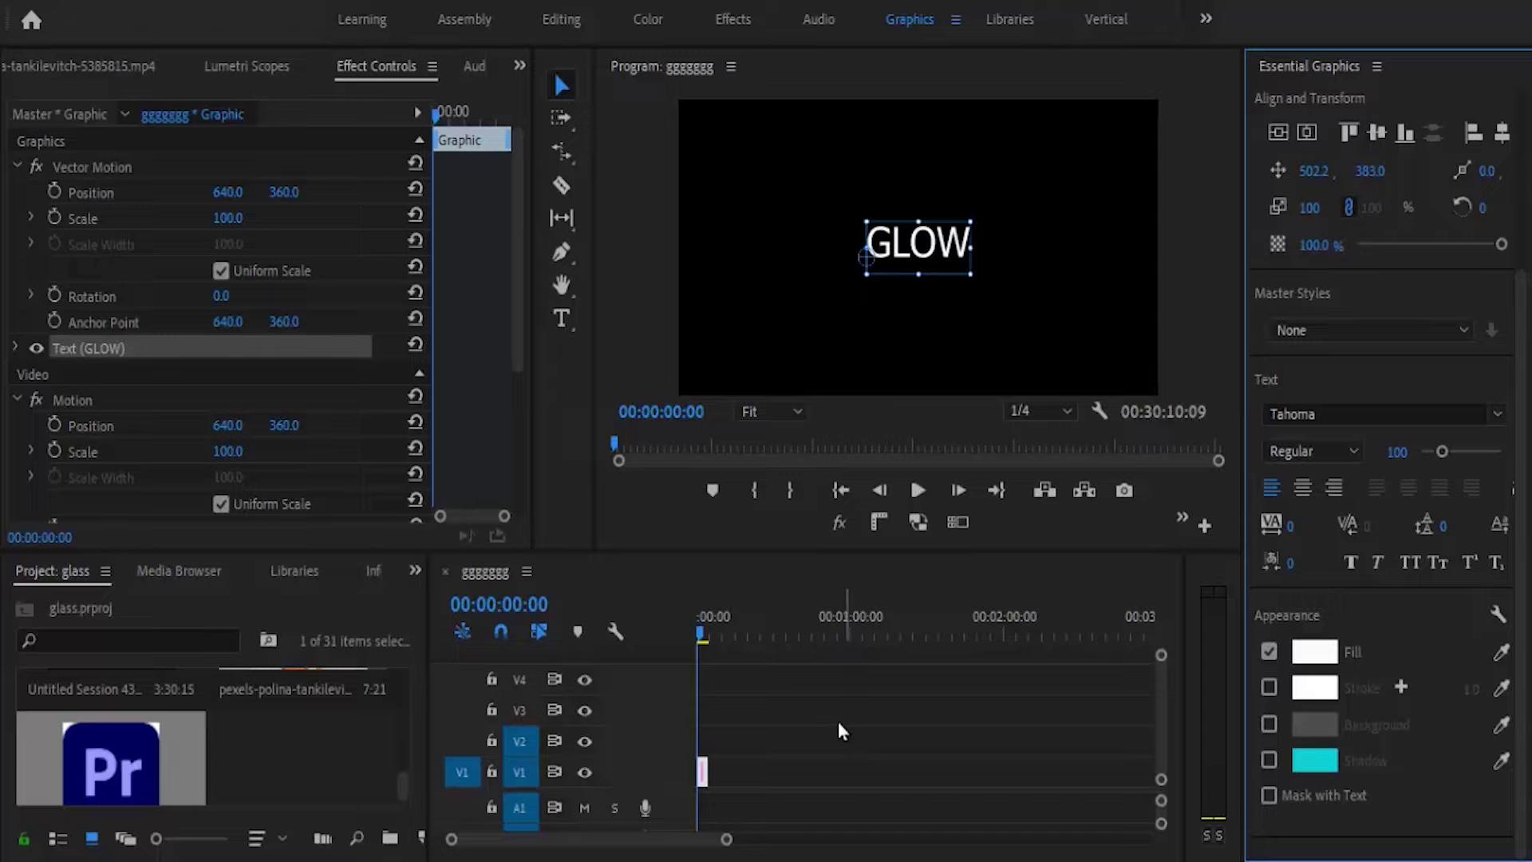
drag(726, 839, 561, 838)
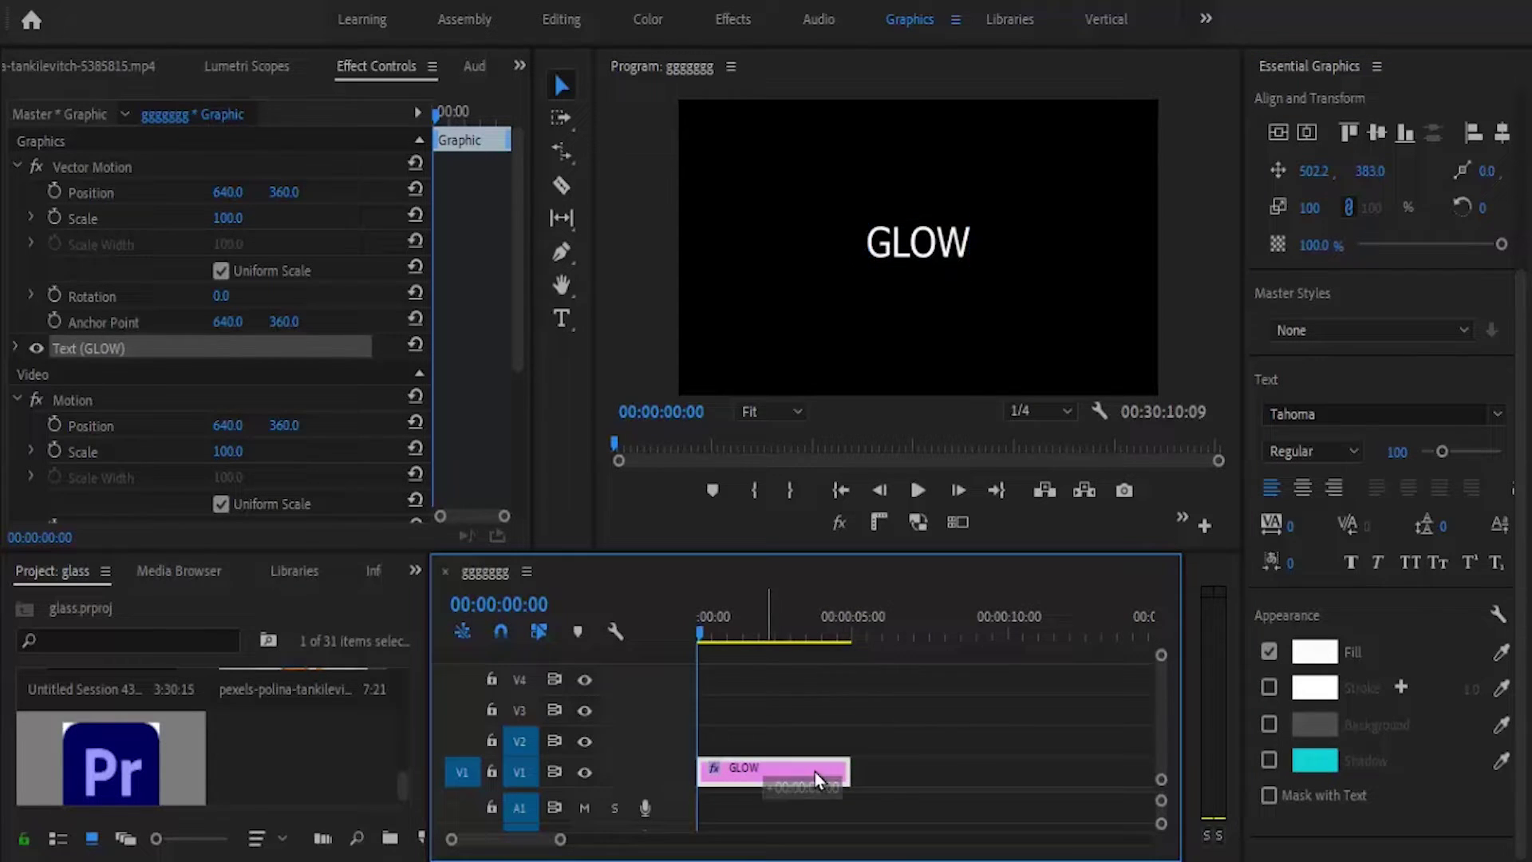
drag(764, 784, 1138, 776)
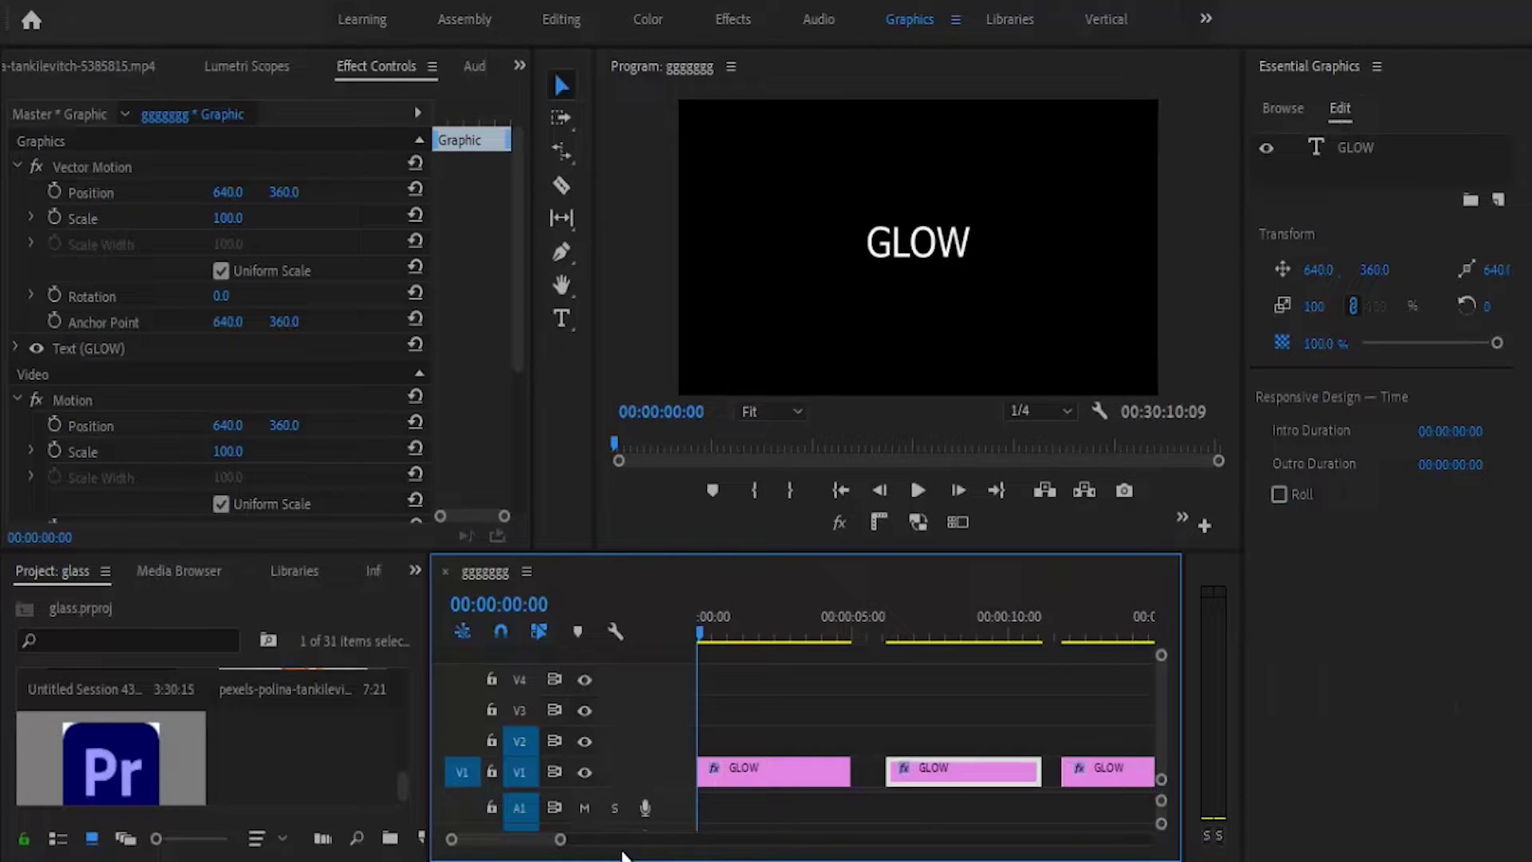
drag(563, 839, 597, 840)
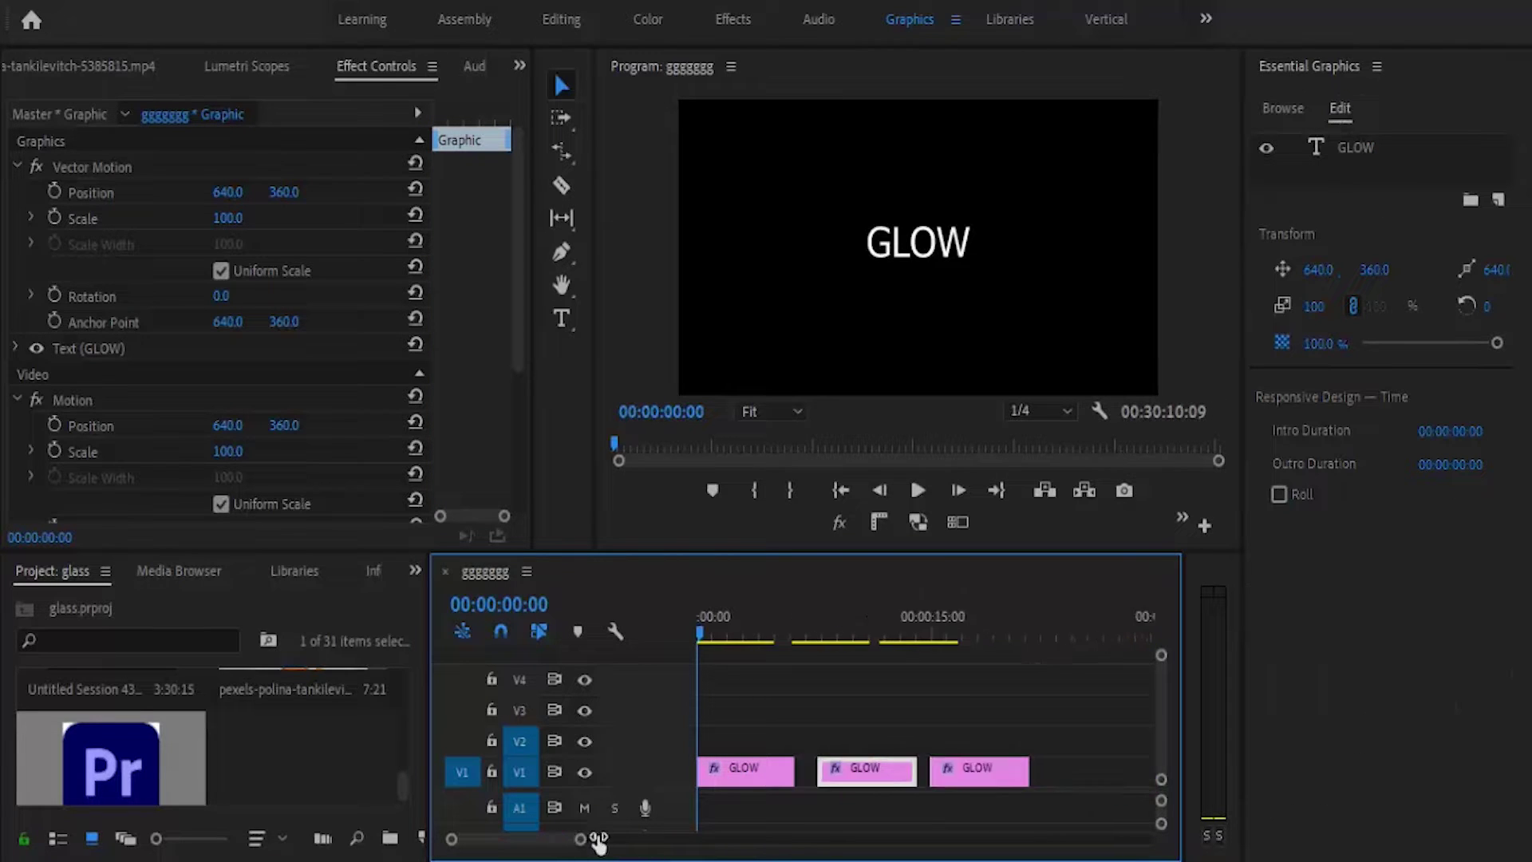
click(755, 787)
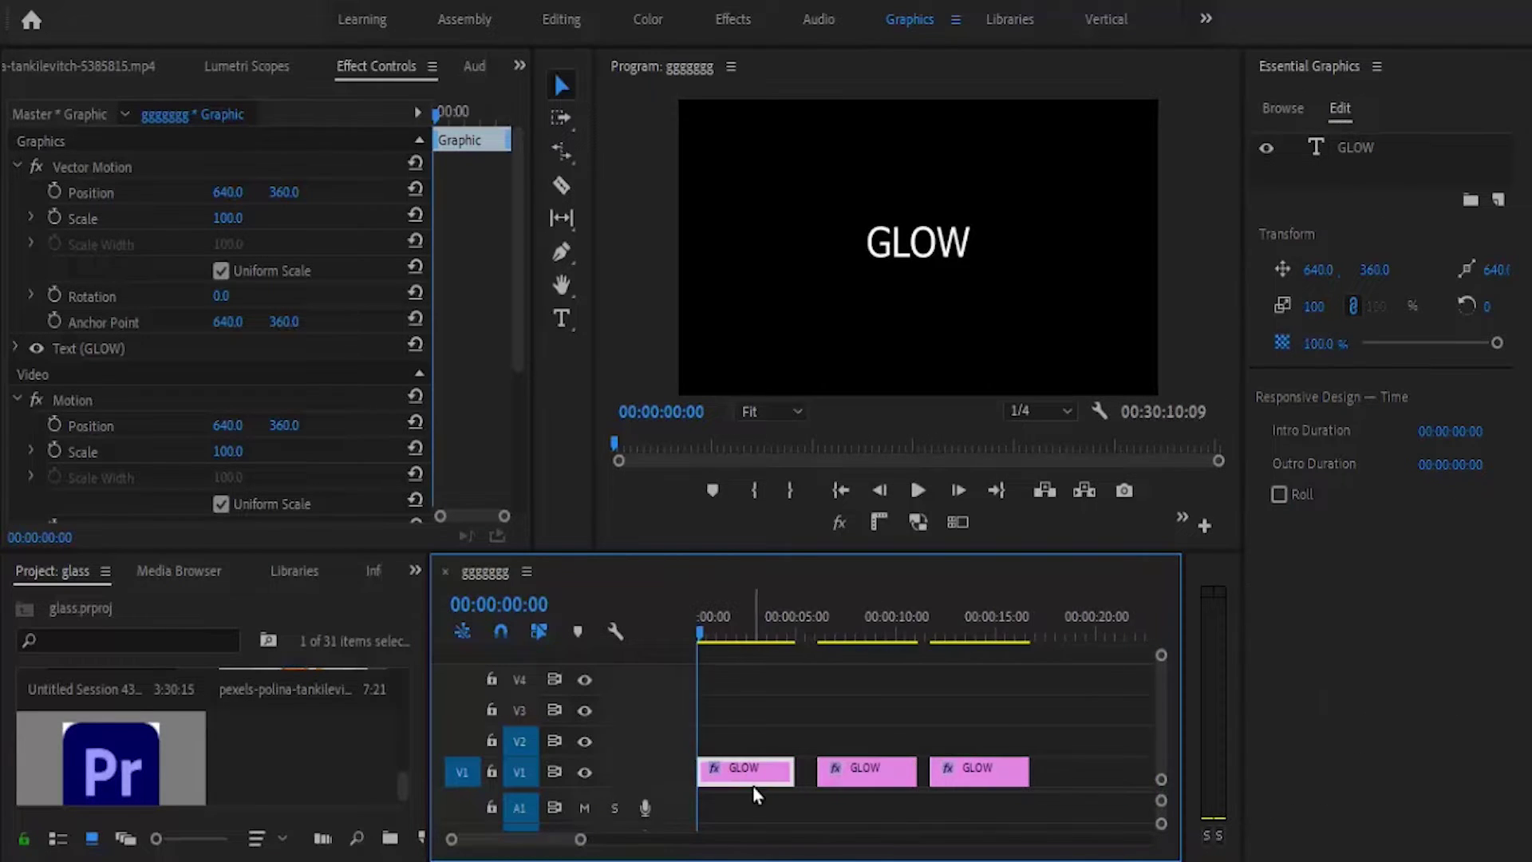
Step: Enable a shadow on the GLOW text layer with slightly lower opacity
click(1362, 148)
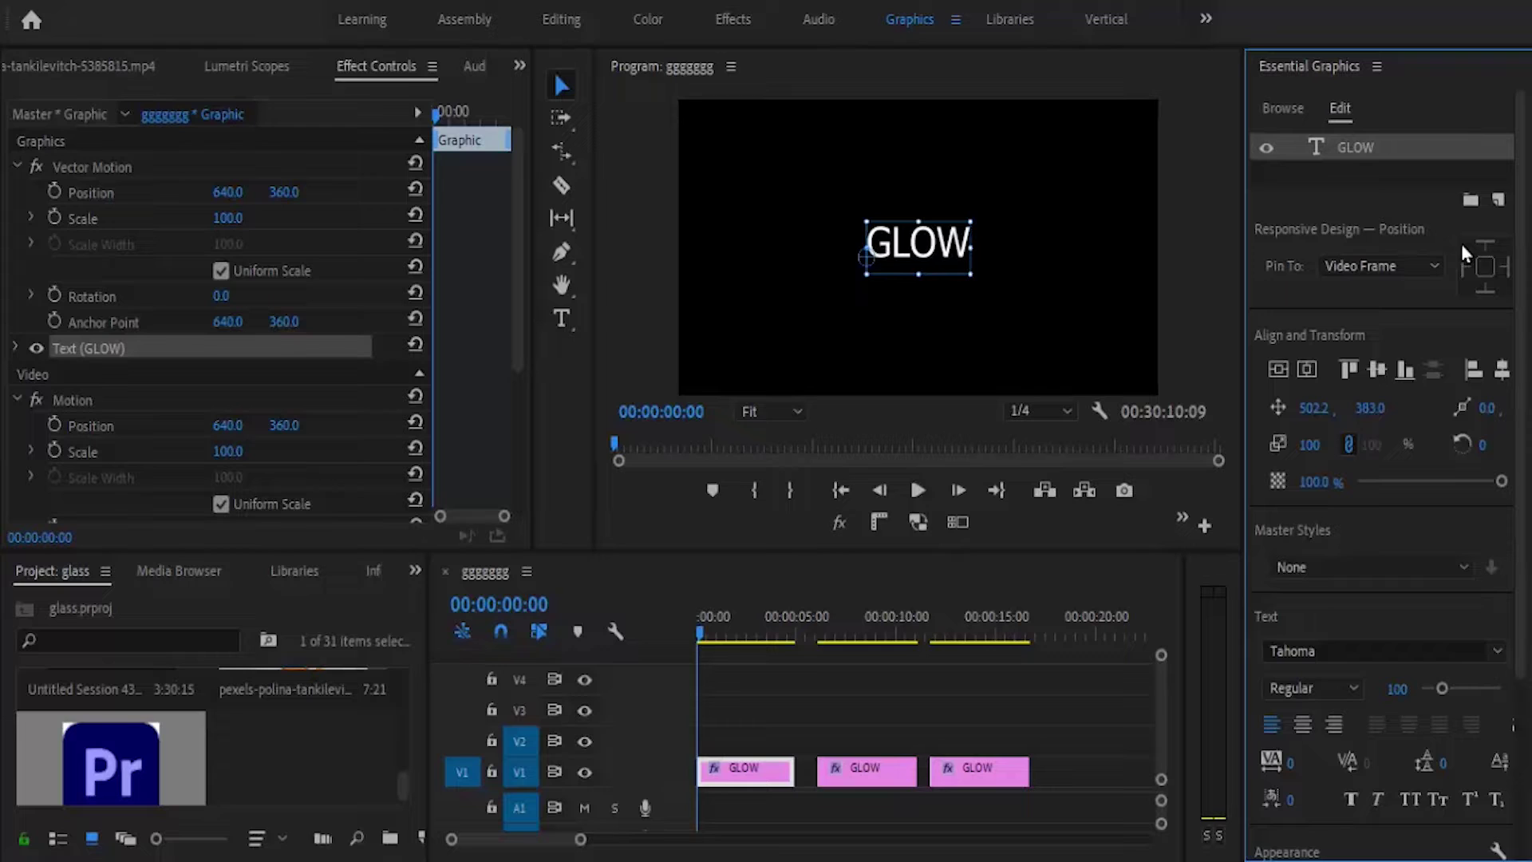
drag(1522, 325, 1522, 504)
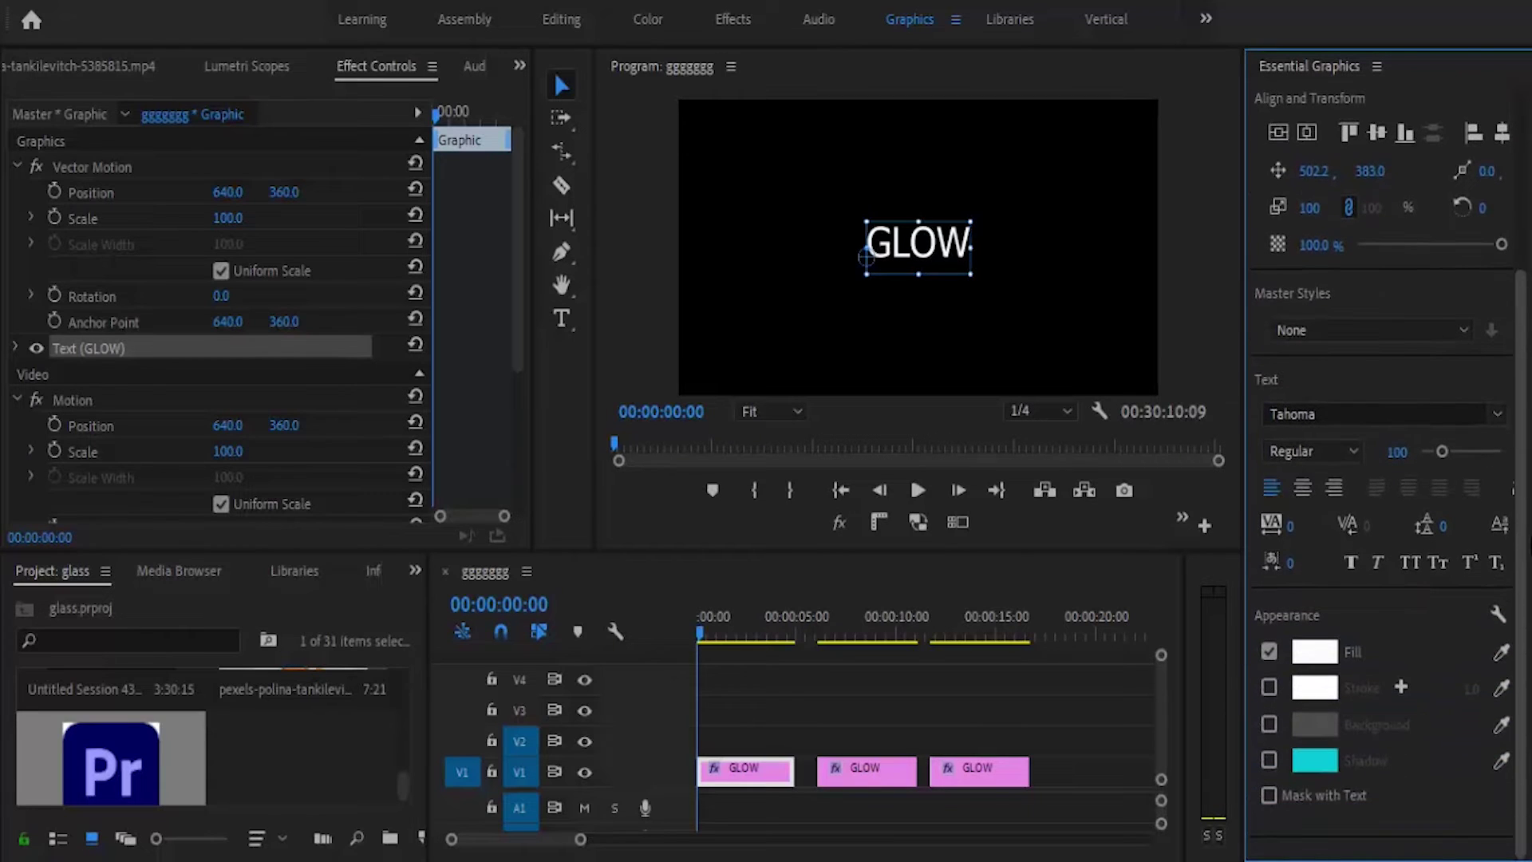
click(1268, 763)
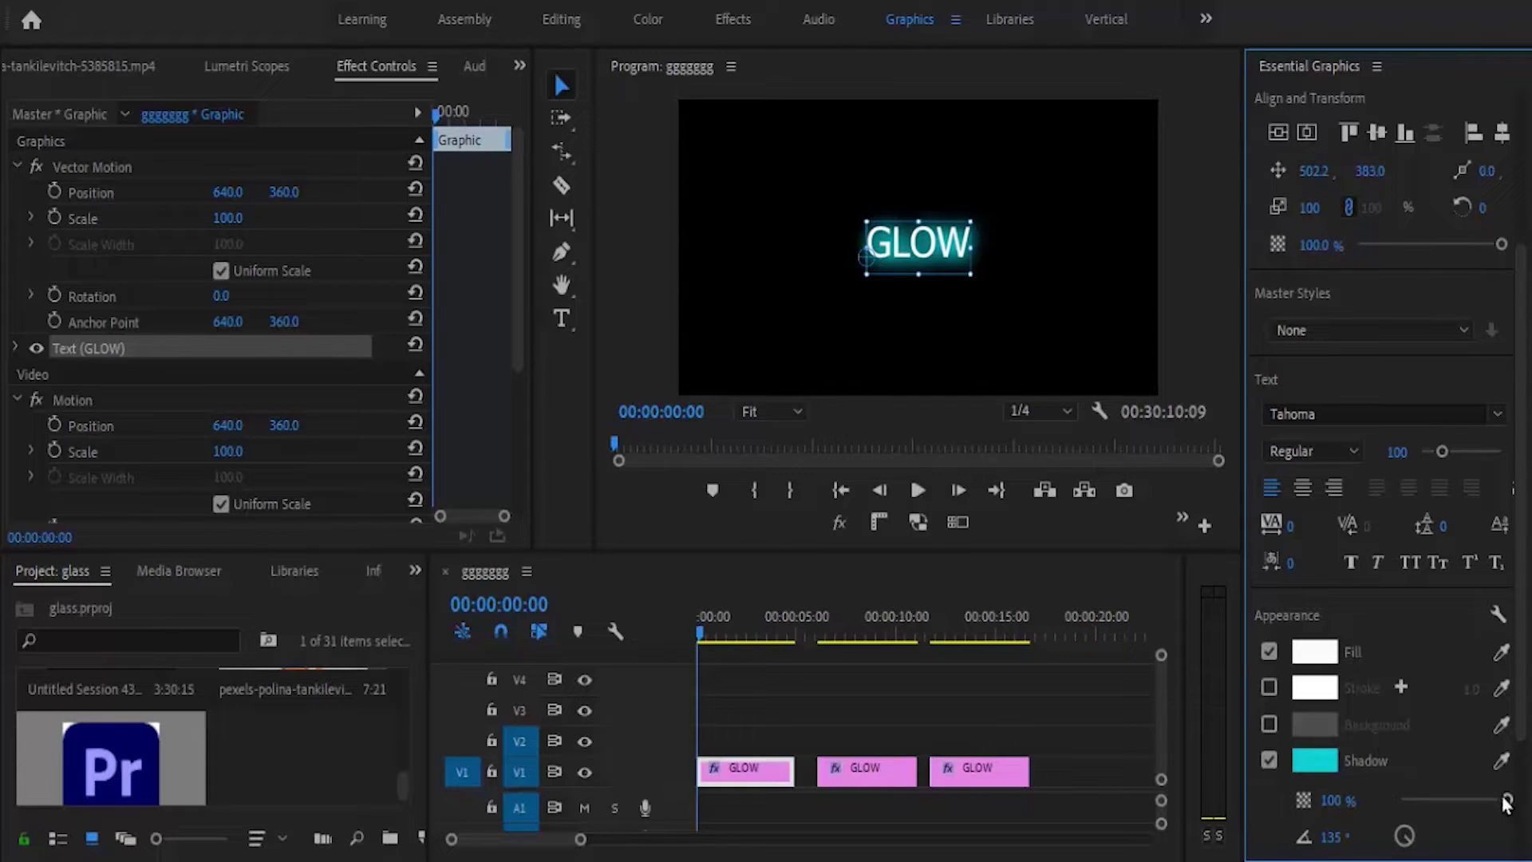
drag(1506, 804, 1526, 798)
Step: Raise the shadow blur to 250 and enlarge its size to 85.3
scroll(1436, 778, up, 1)
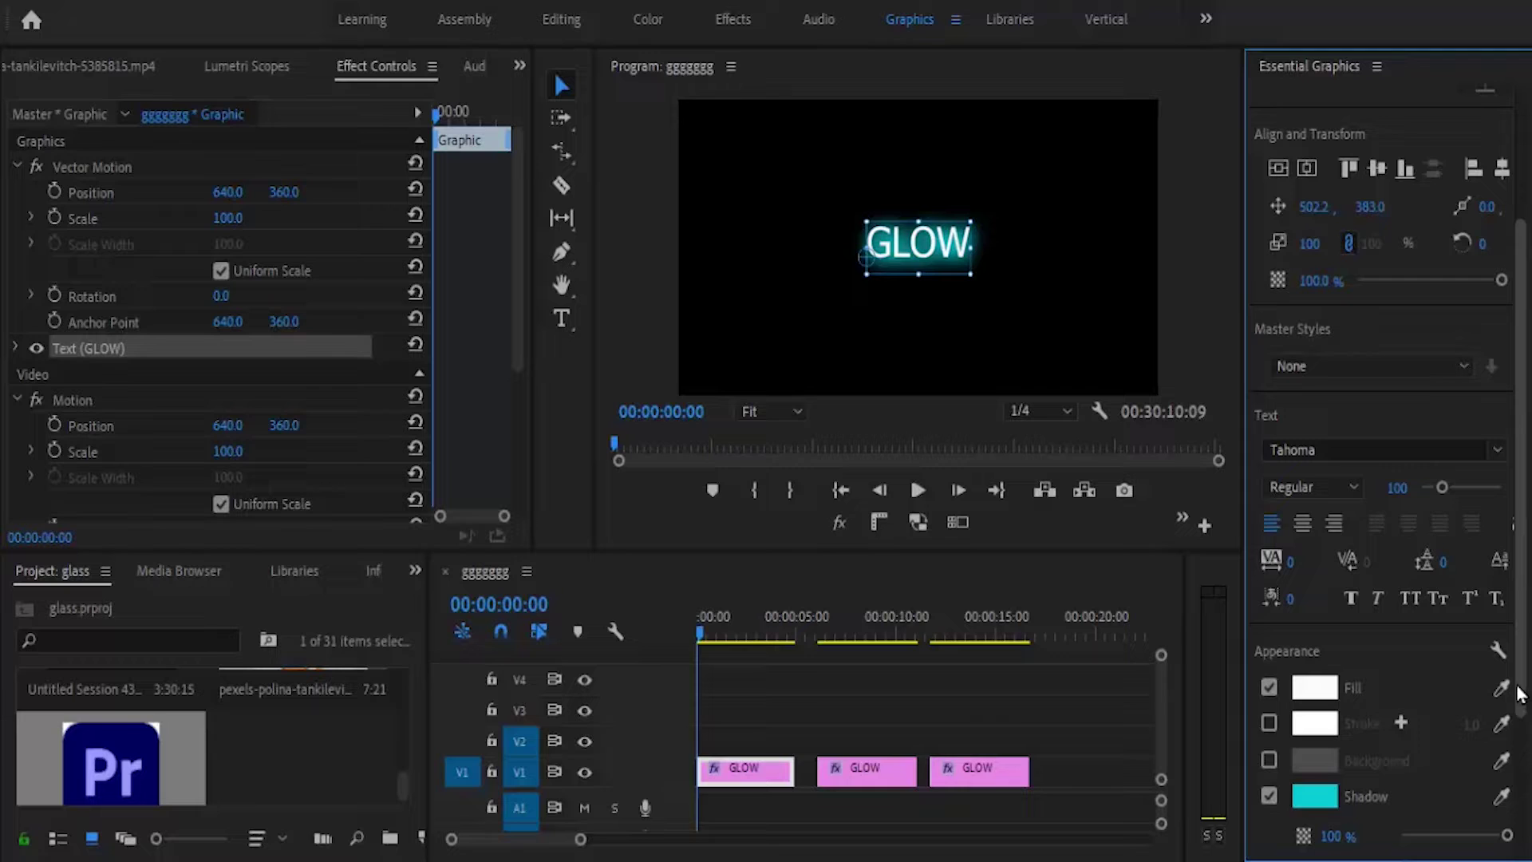
drag(1519, 691, 1478, 778)
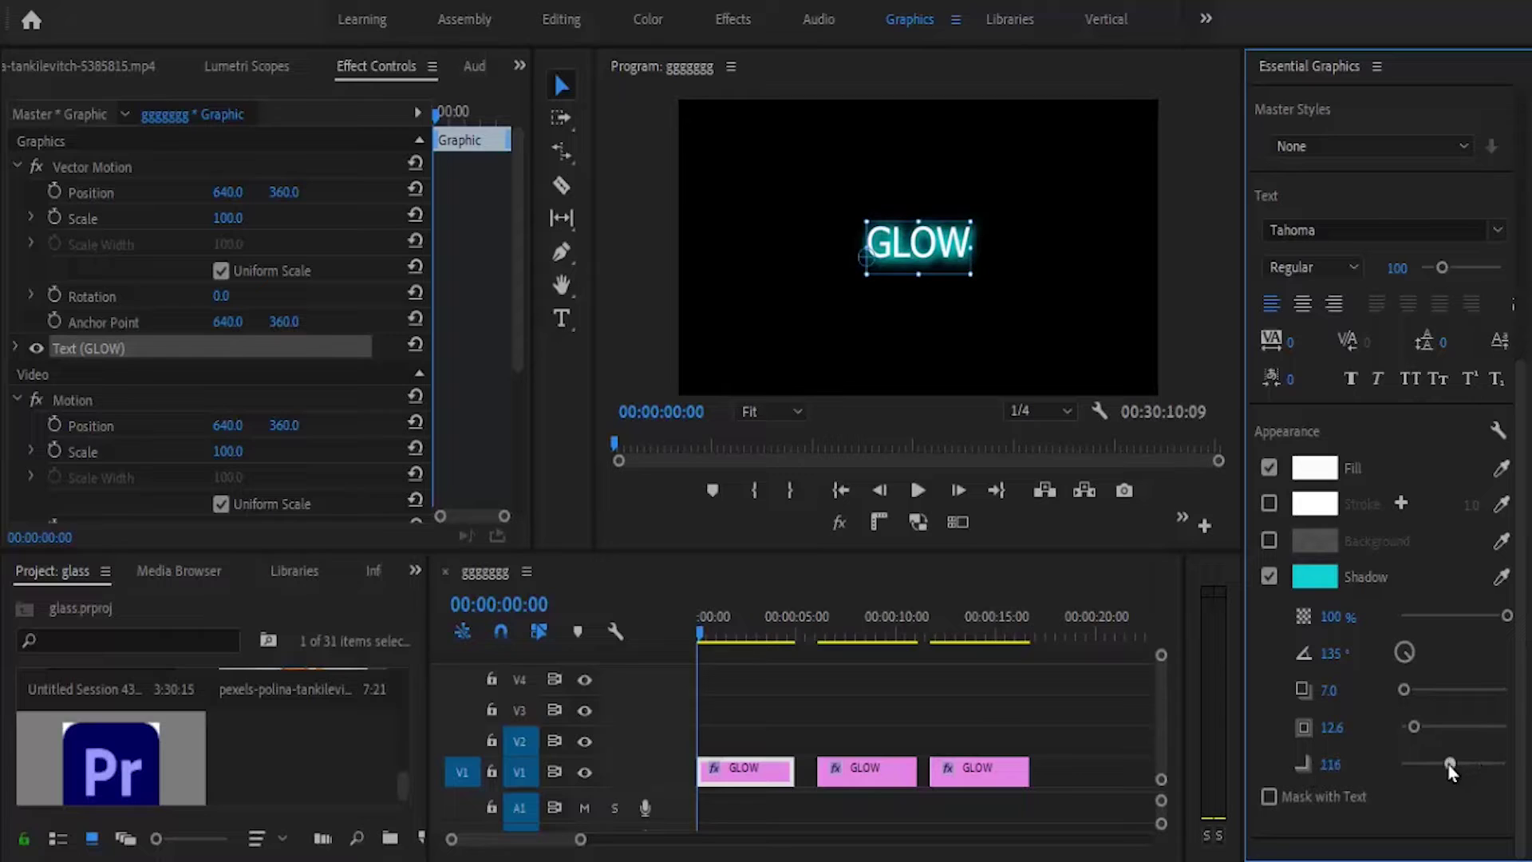
drag(1478, 758, 1520, 750)
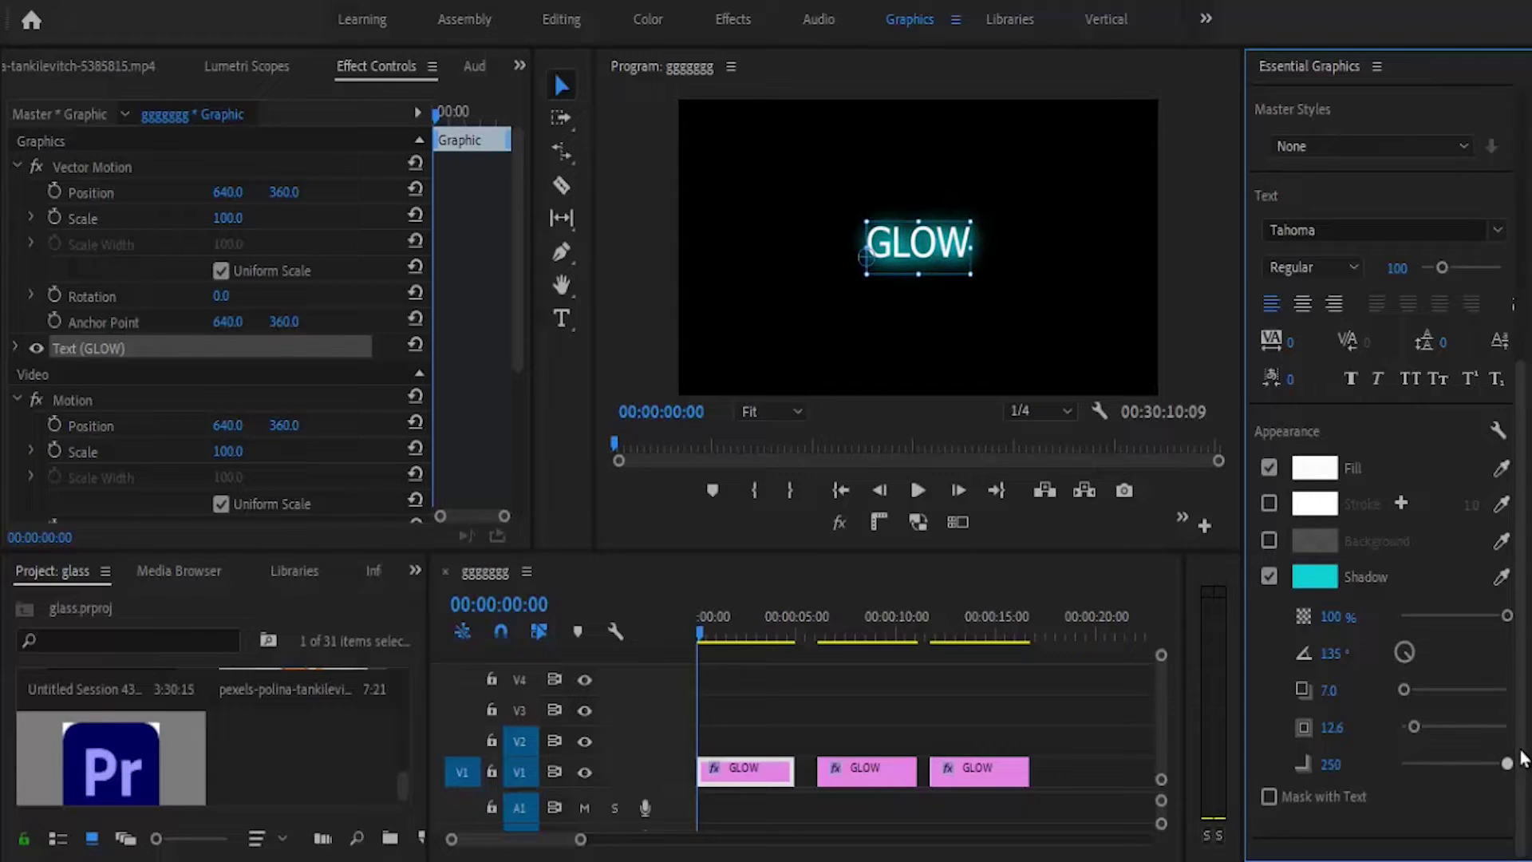
drag(1333, 731, 1420, 726)
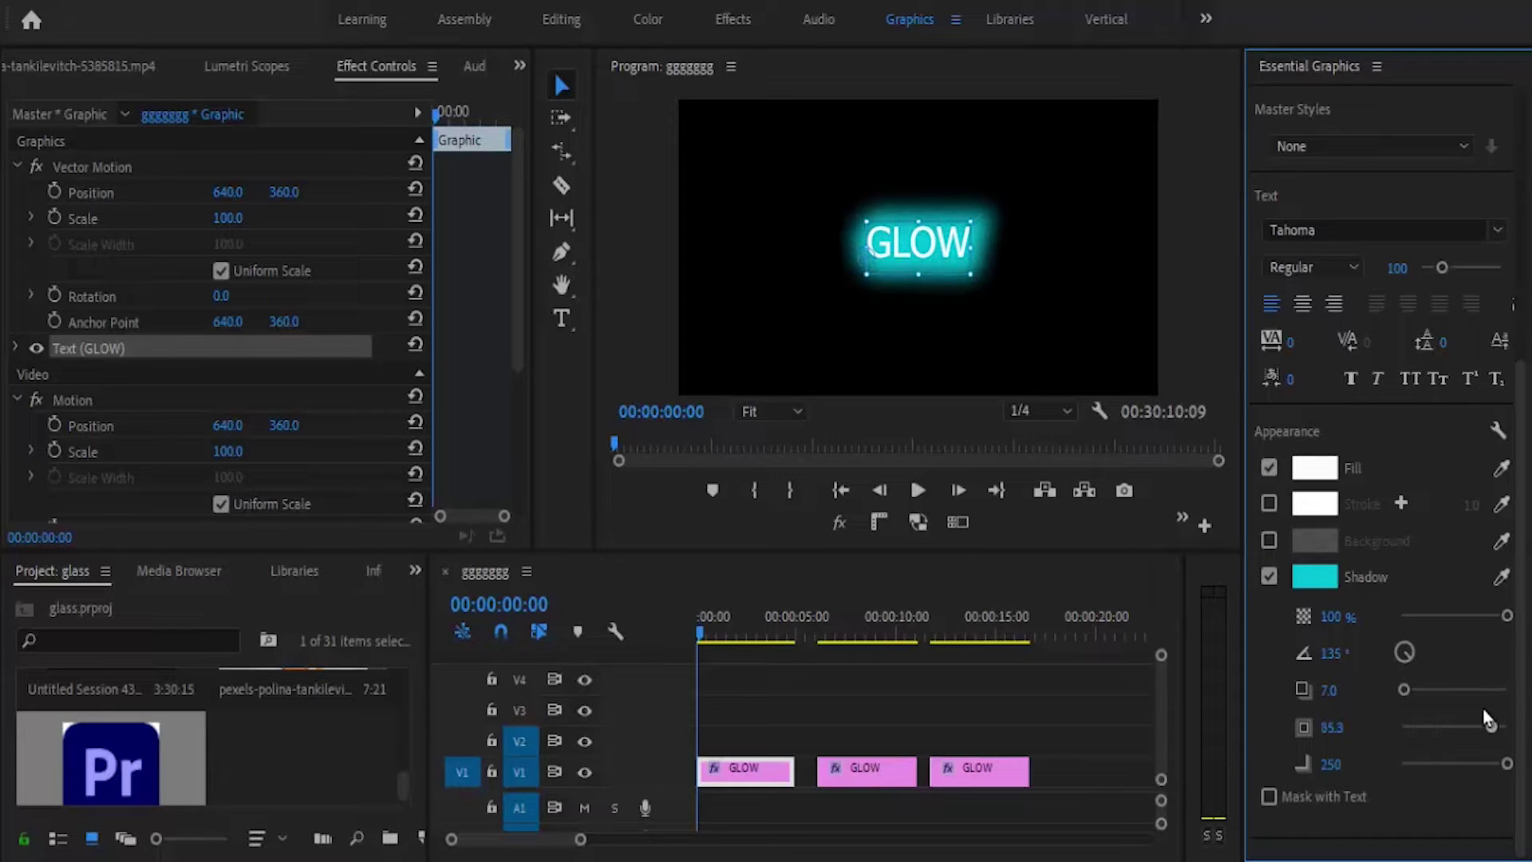
Step: Duplicate the second GLOW clip onto track V2 above it
click(845, 621)
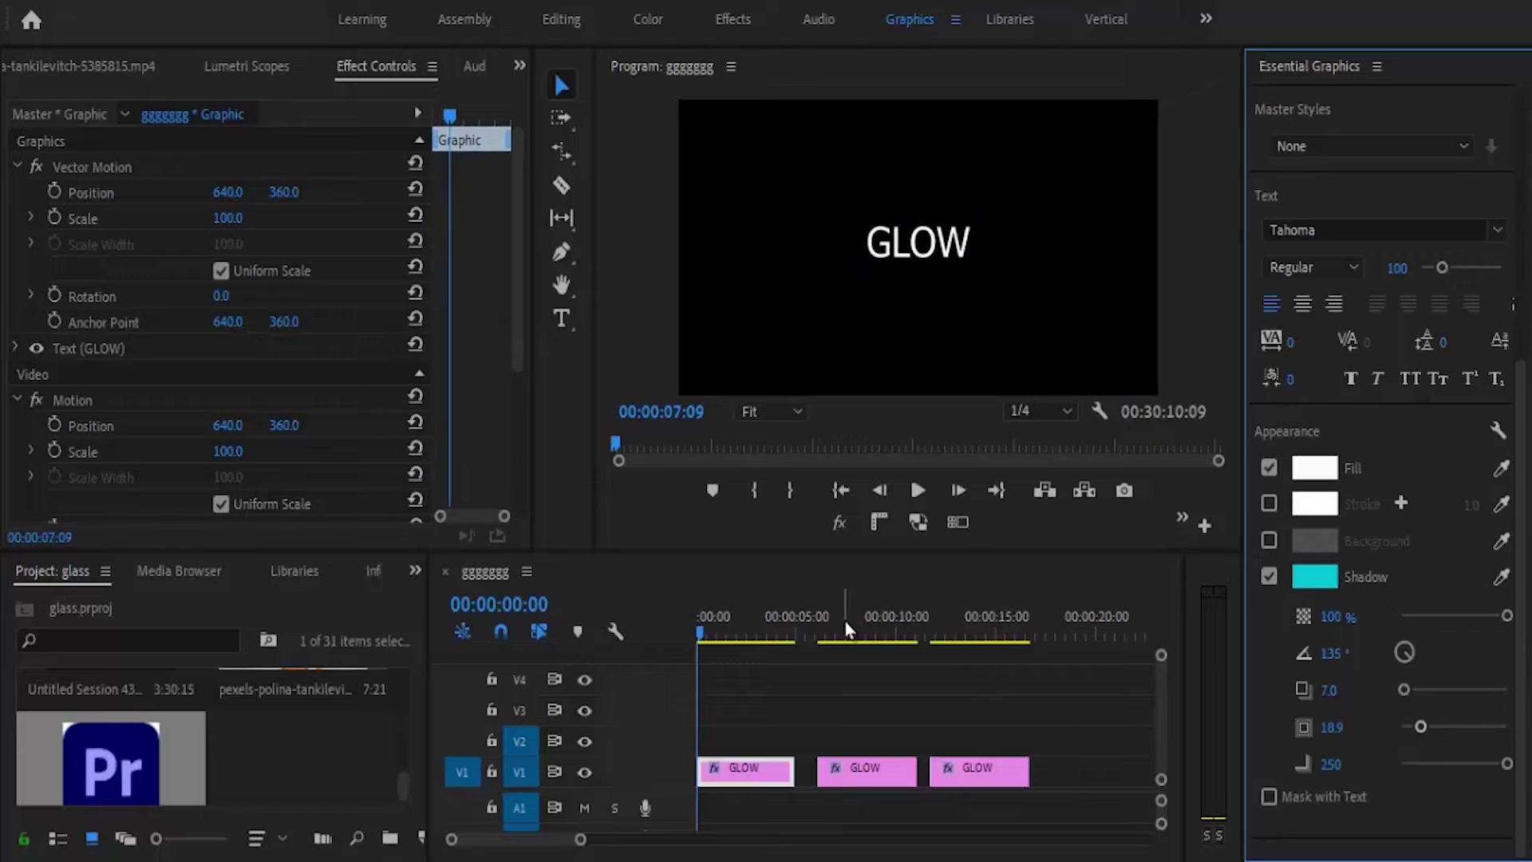
click(859, 766)
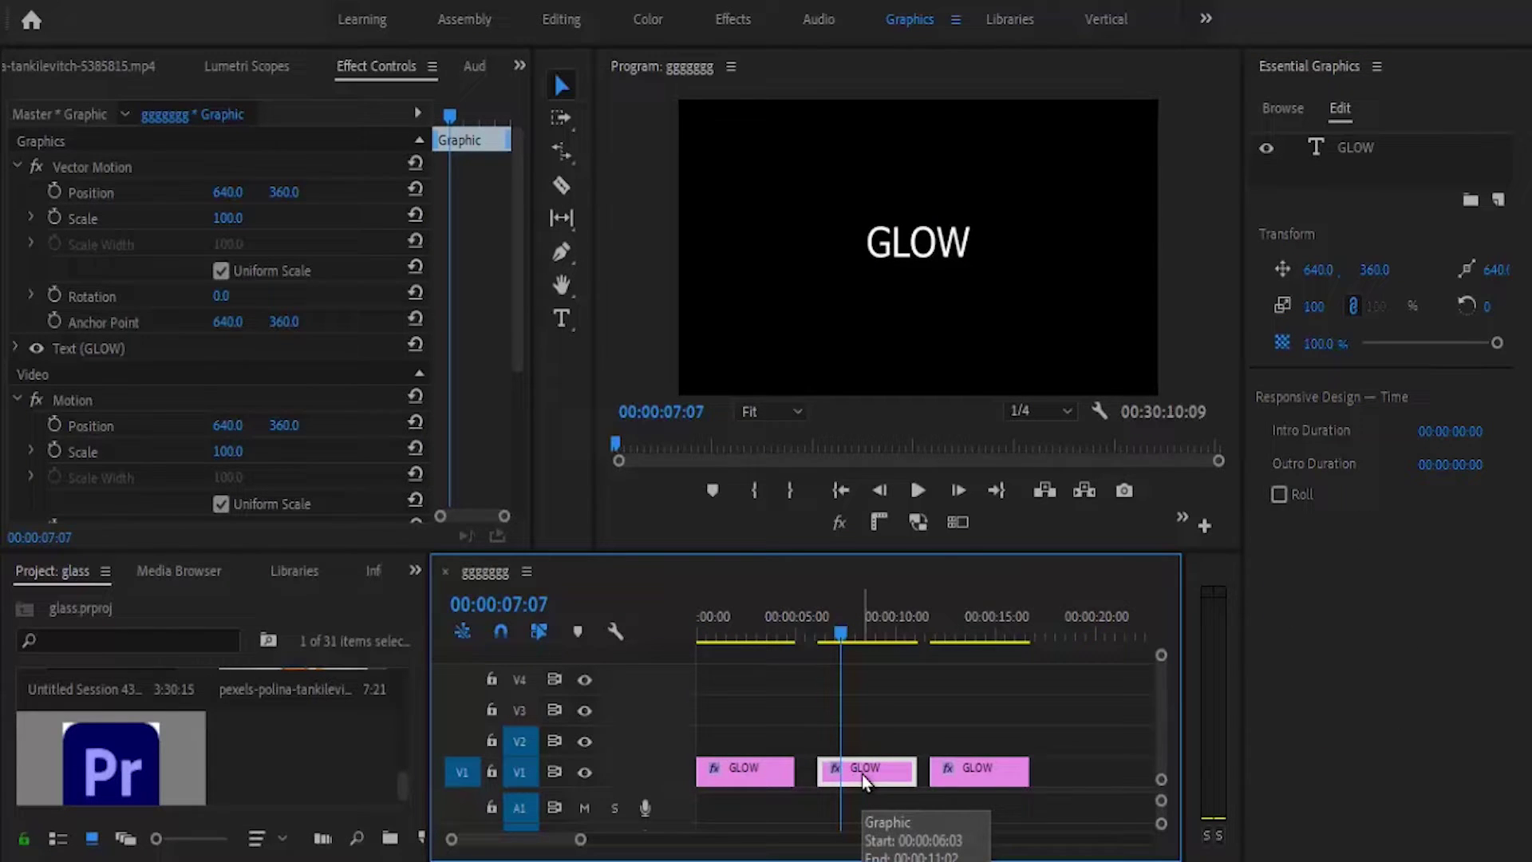
drag(862, 772, 862, 755)
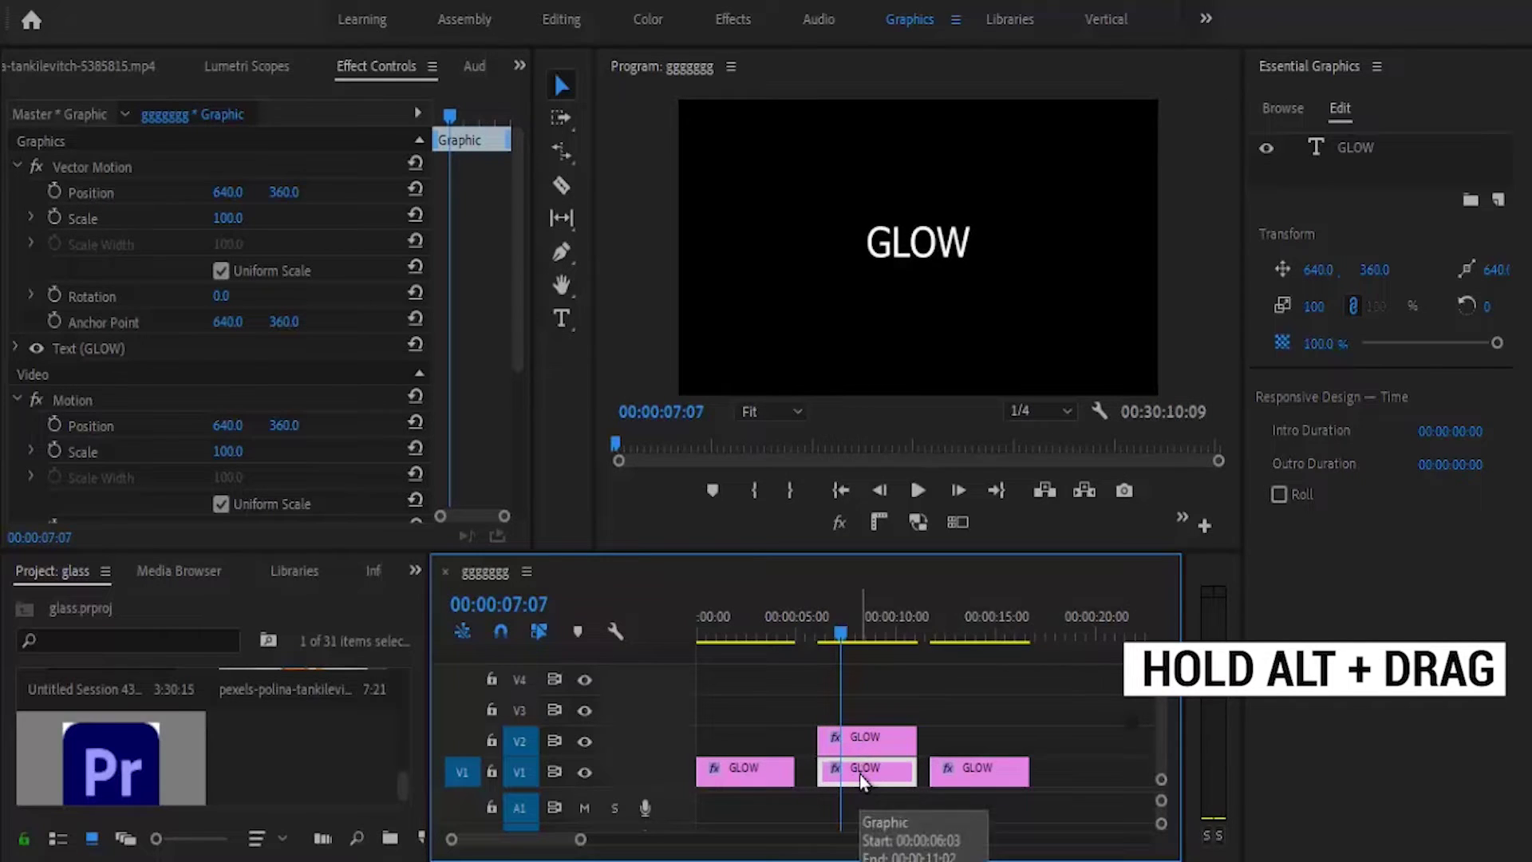
Step: Apply Gaussian Blur to the middle V1 GLOW clip with Blurriness 181
click(414, 570)
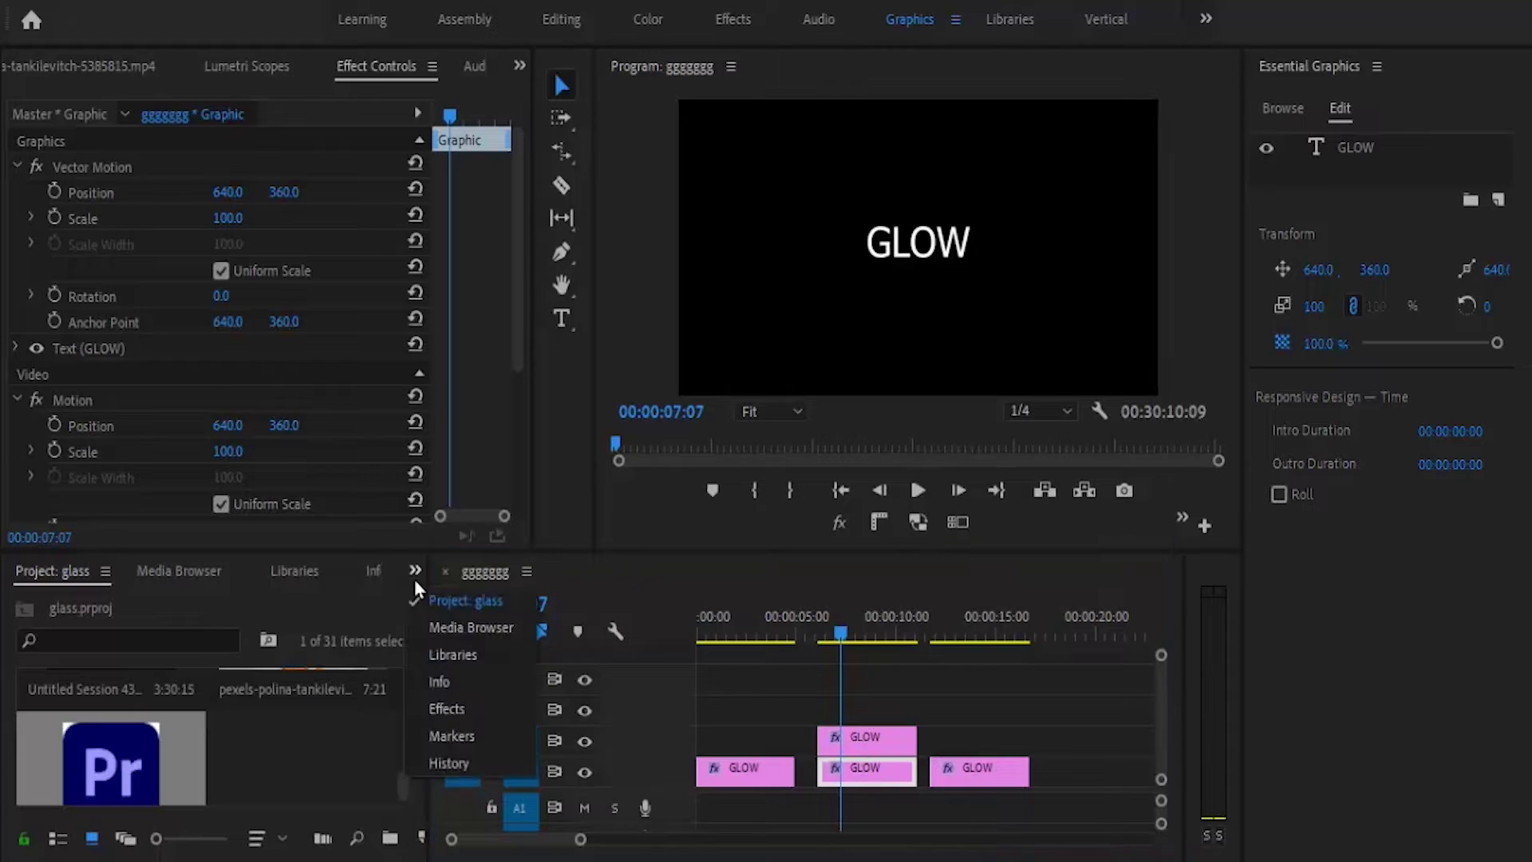
click(451, 704)
click(132, 604)
text(GAUS)
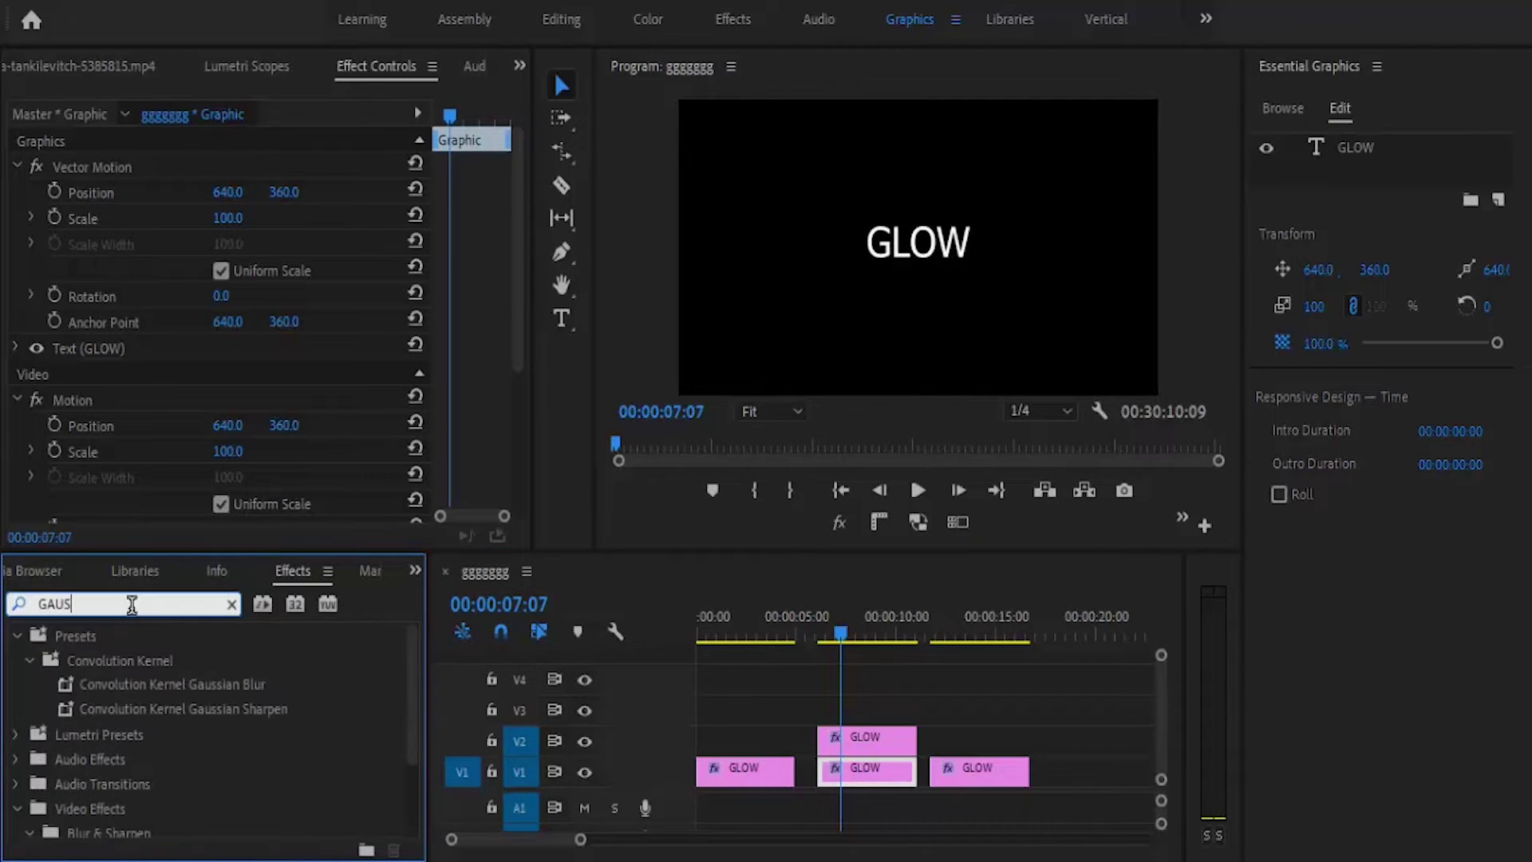
text(SIA)
scroll(410, 708, down, 3)
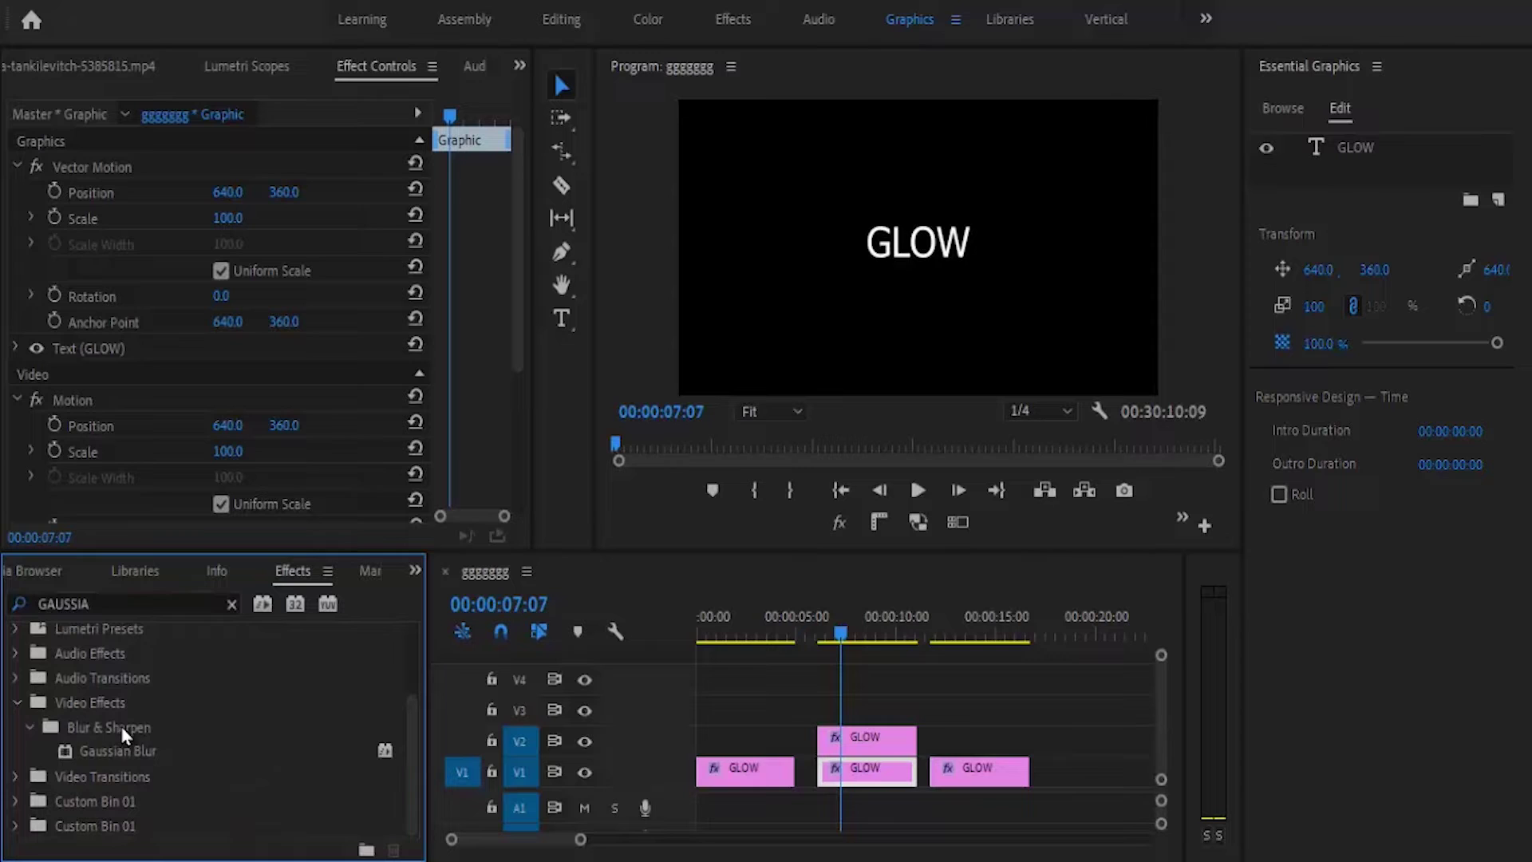
drag(120, 755, 861, 775)
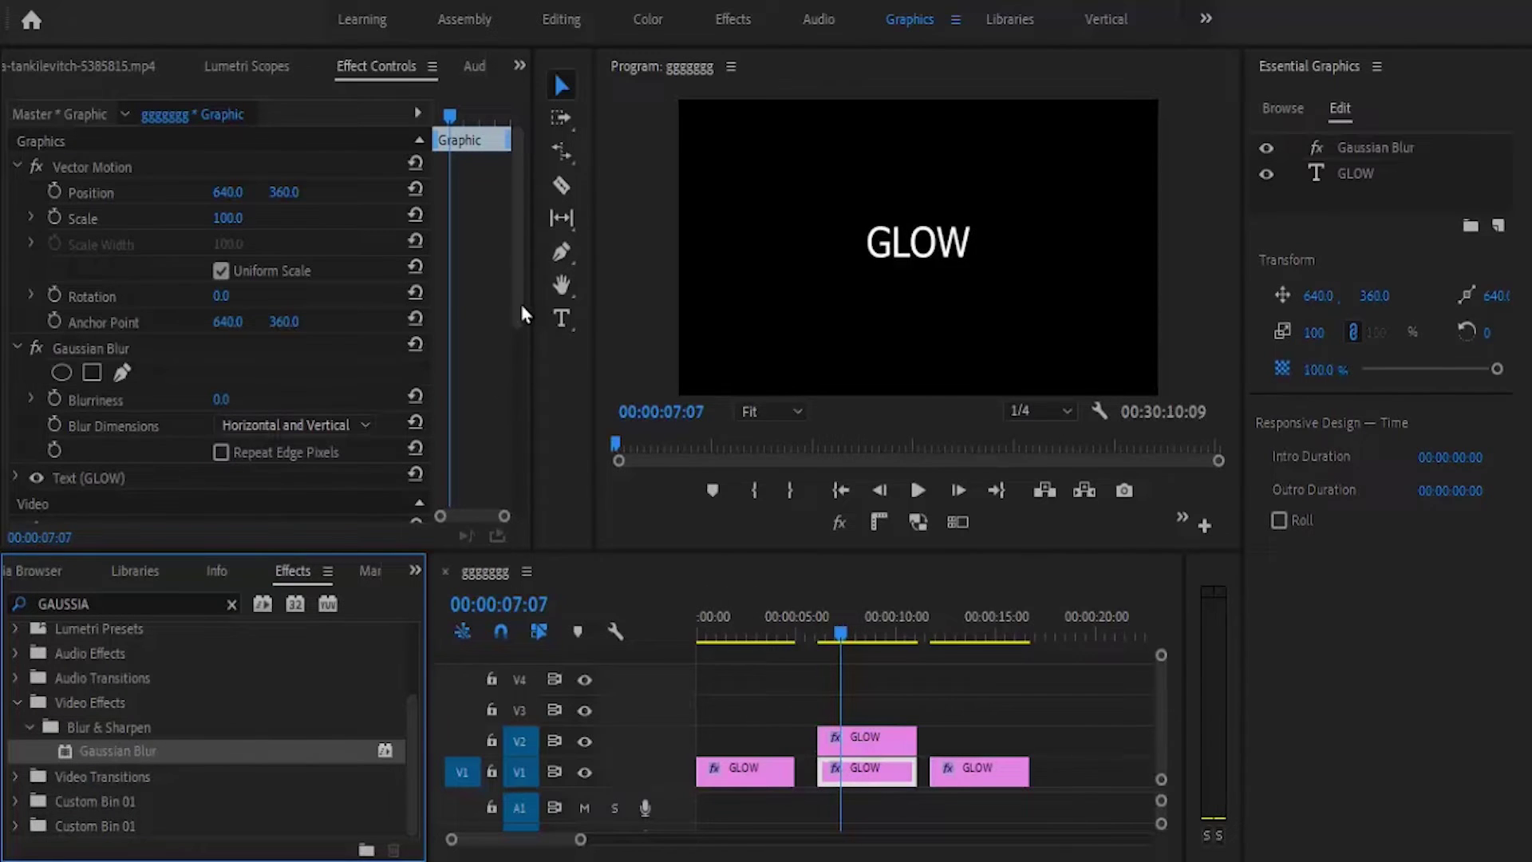
drag(520, 260, 506, 346)
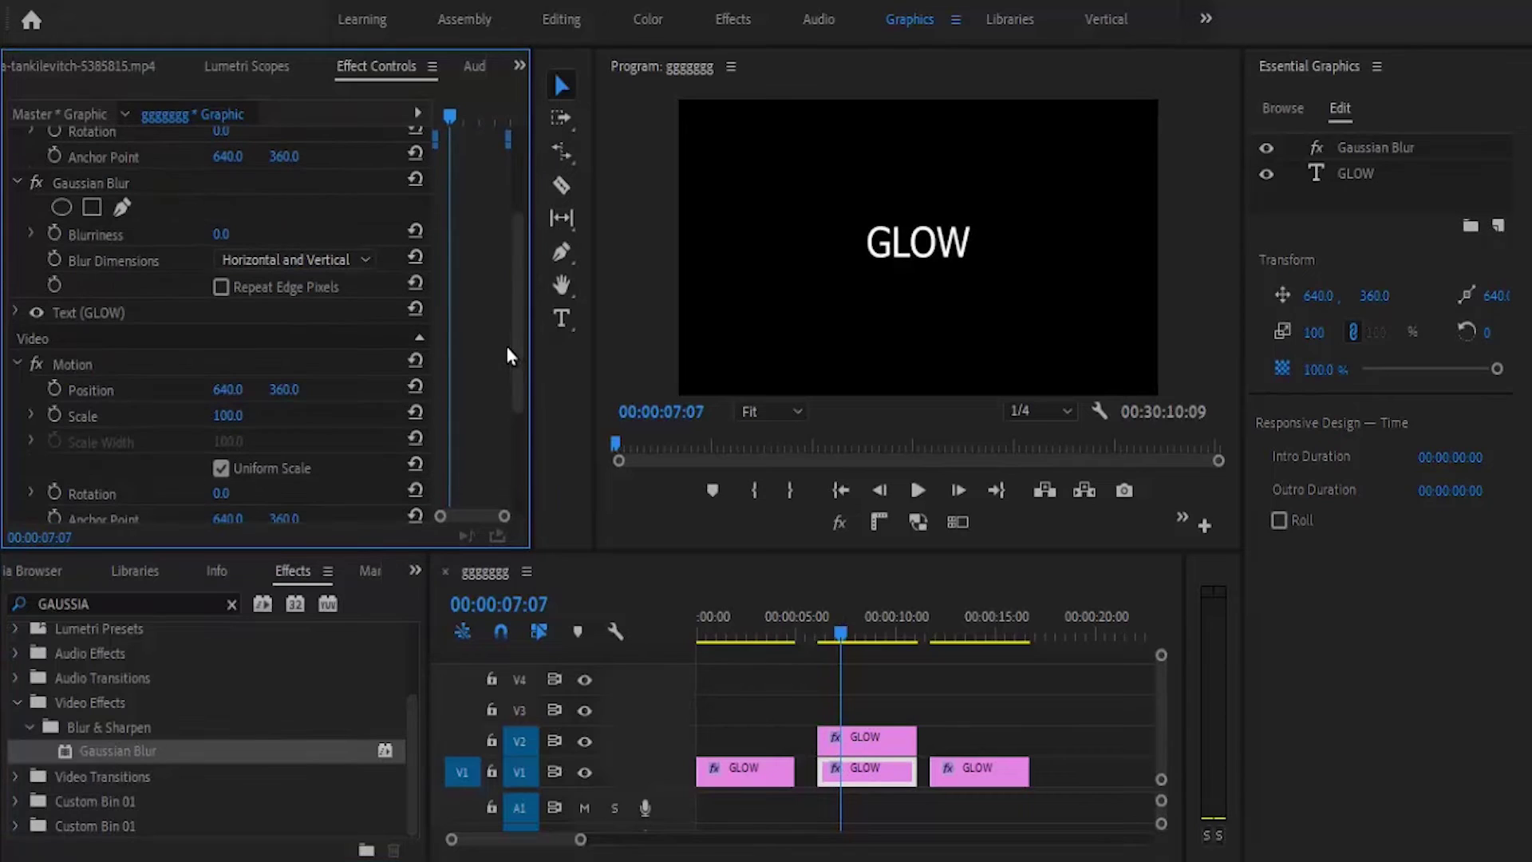
drag(221, 233, 413, 147)
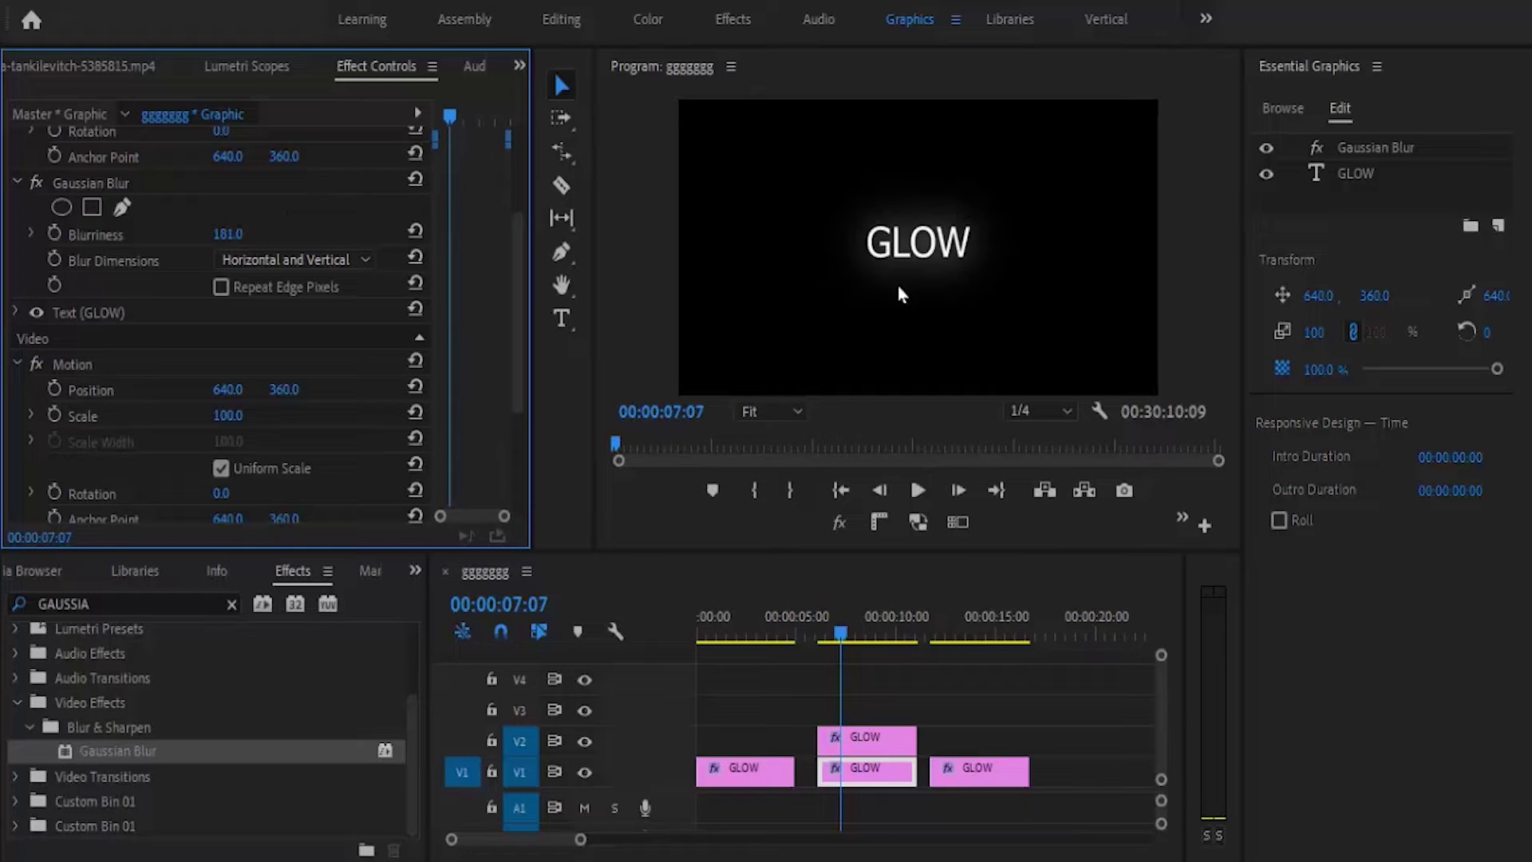
Step: Give the middle clip's GLOW text a teal fill colour
click(1370, 172)
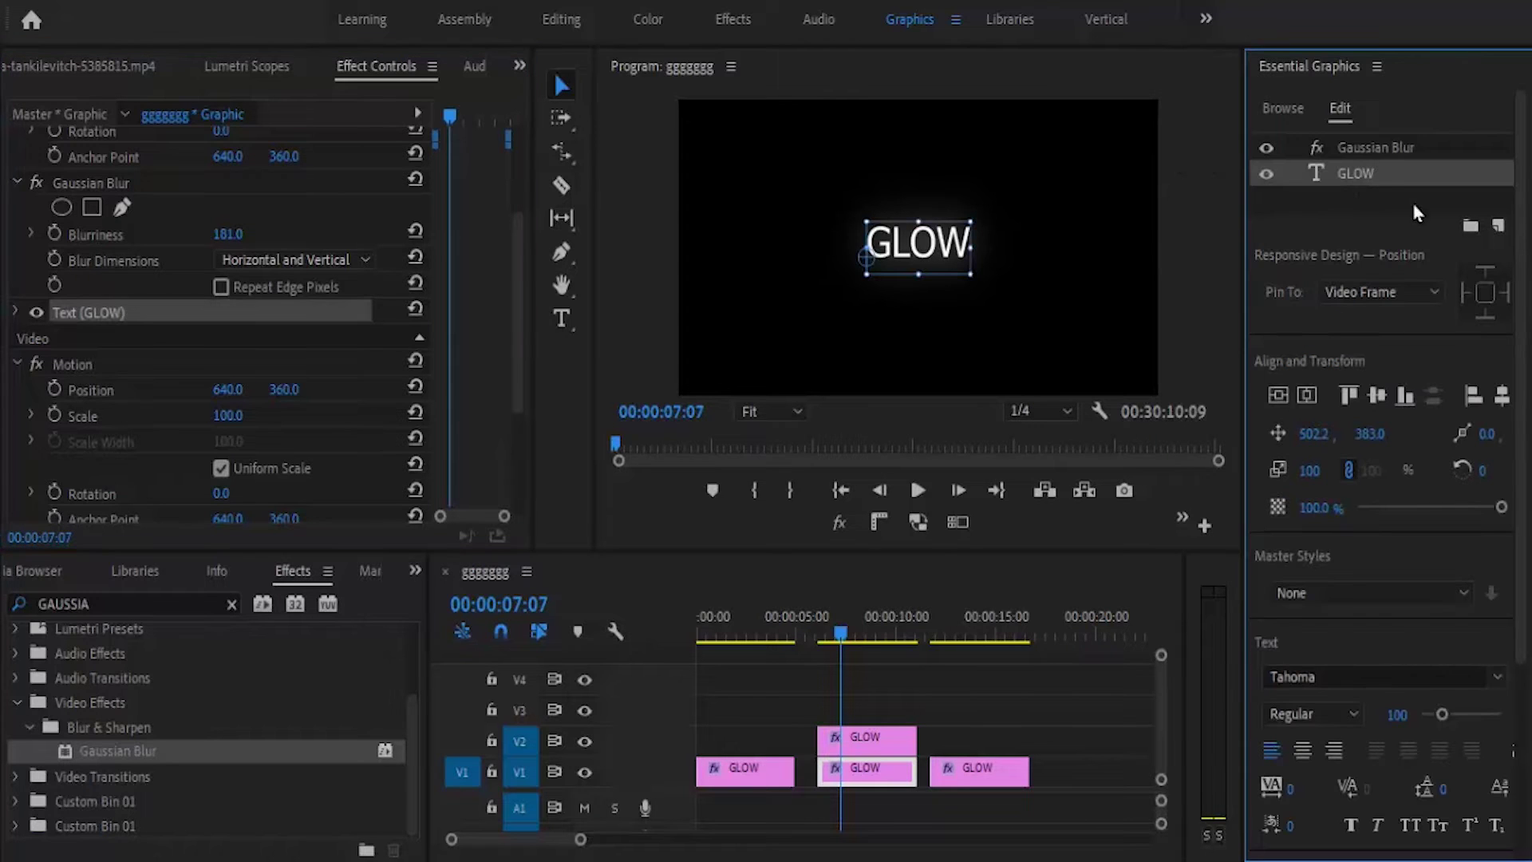
scroll(1424, 784, down, 5)
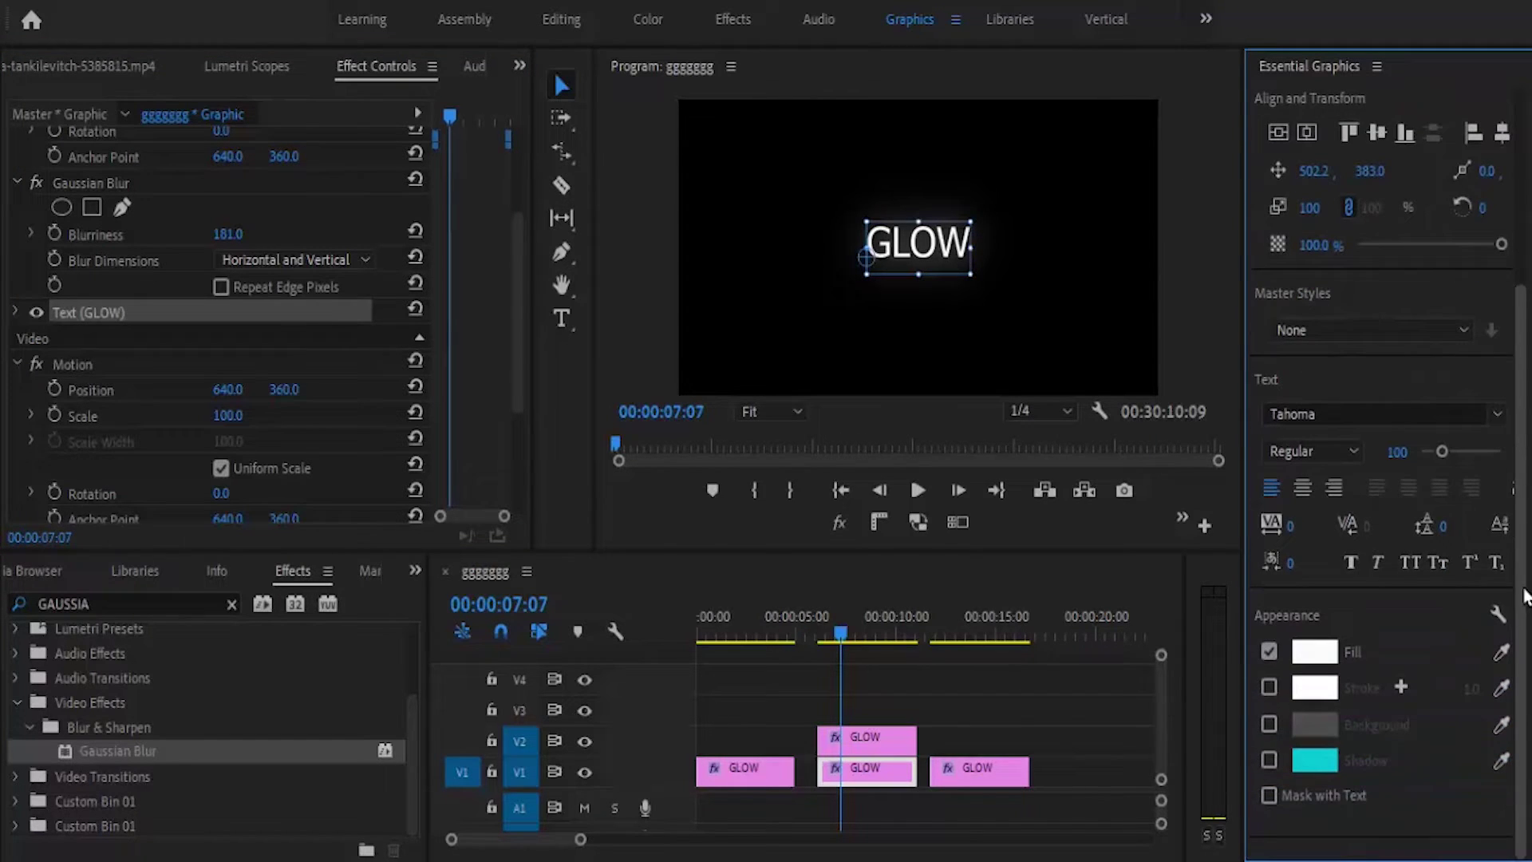
click(1315, 653)
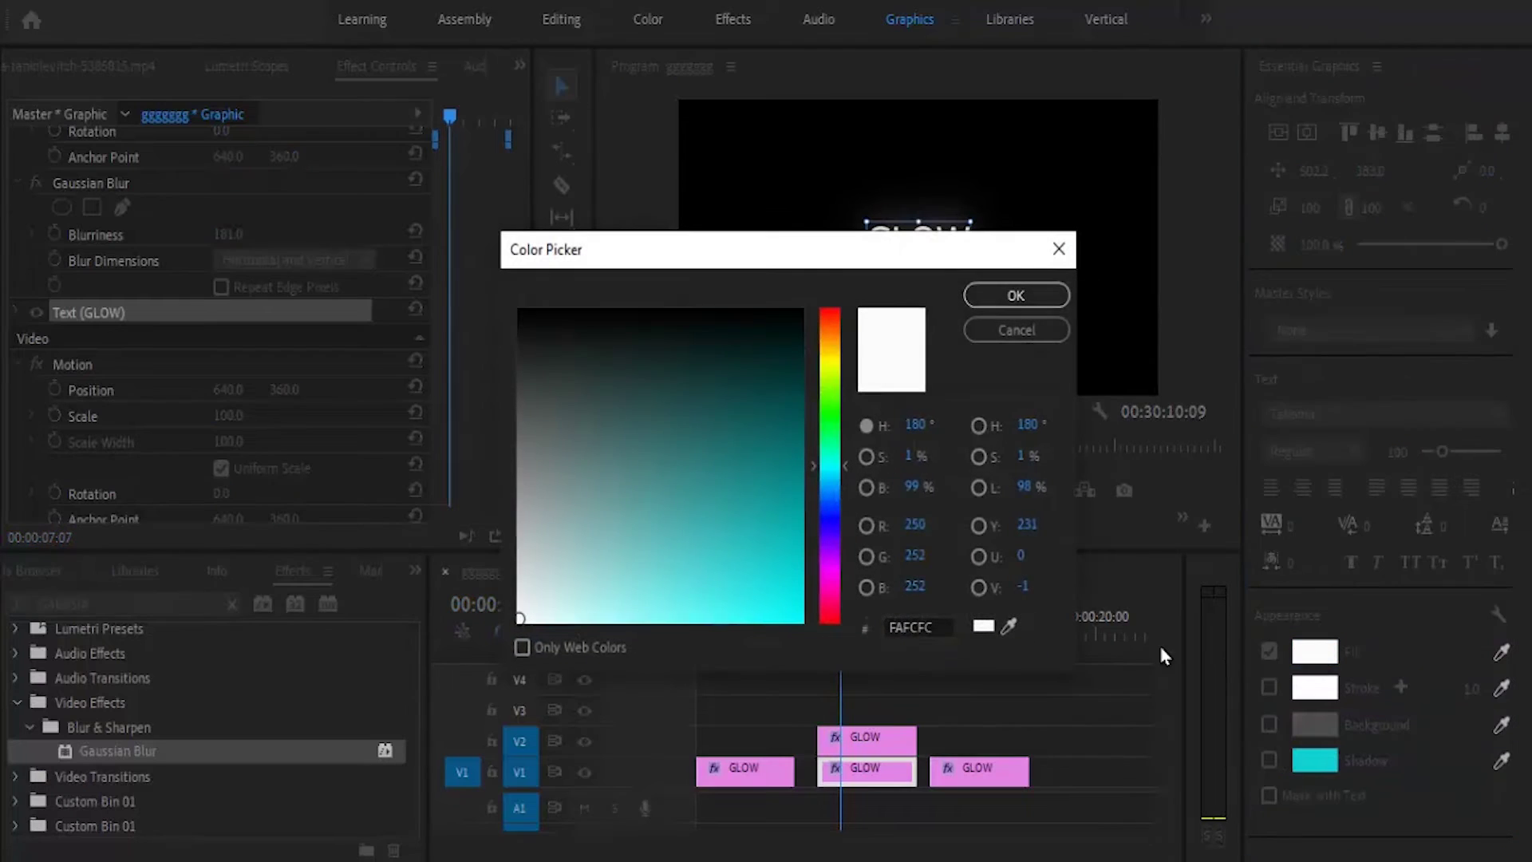
click(770, 543)
click(999, 298)
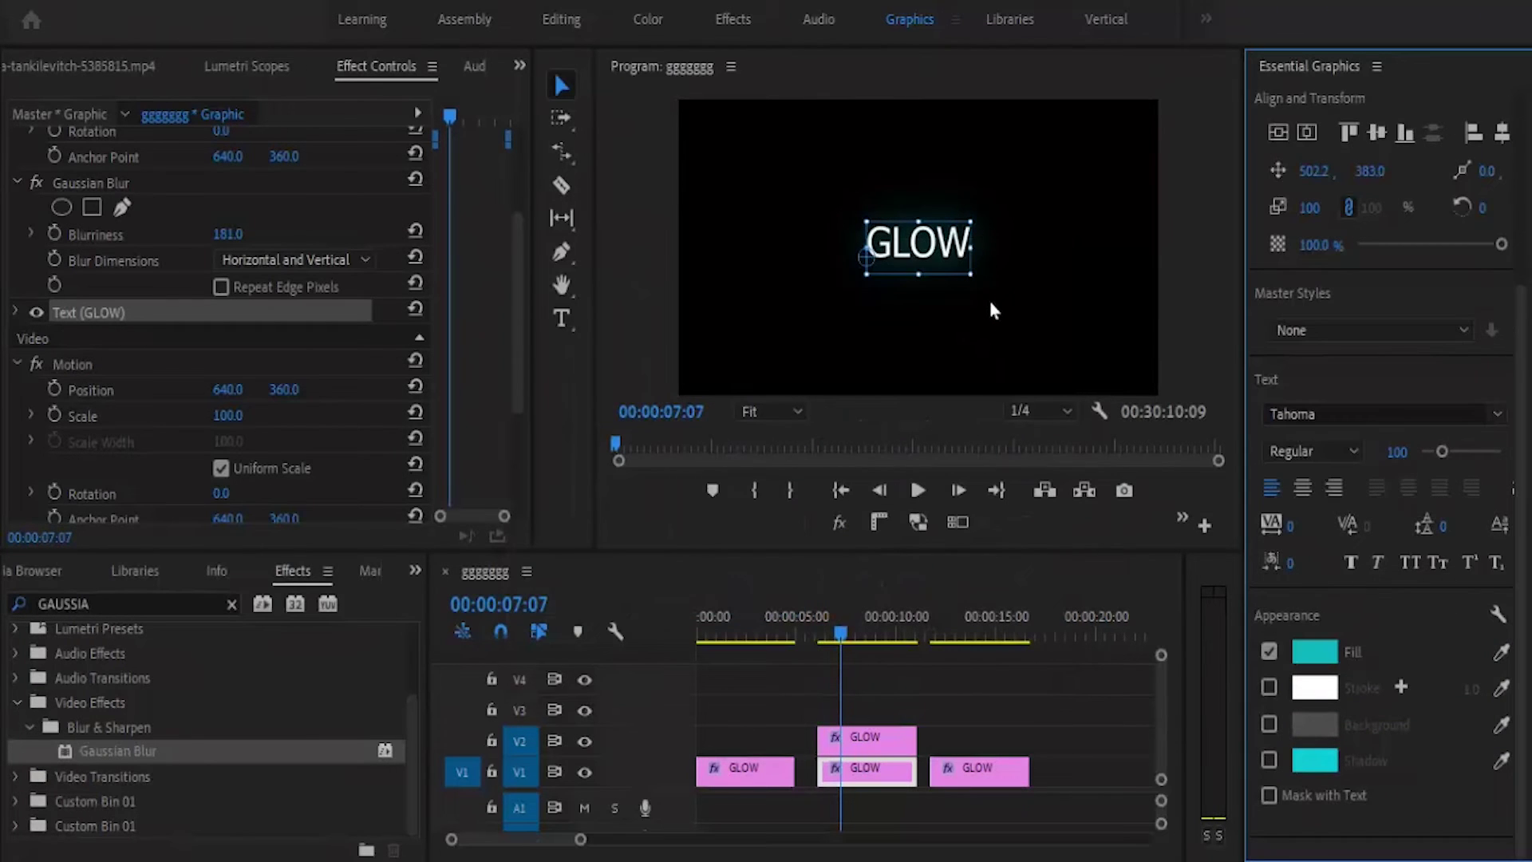
Step: Change the GLOW fill colour to bright red F31534
click(1315, 653)
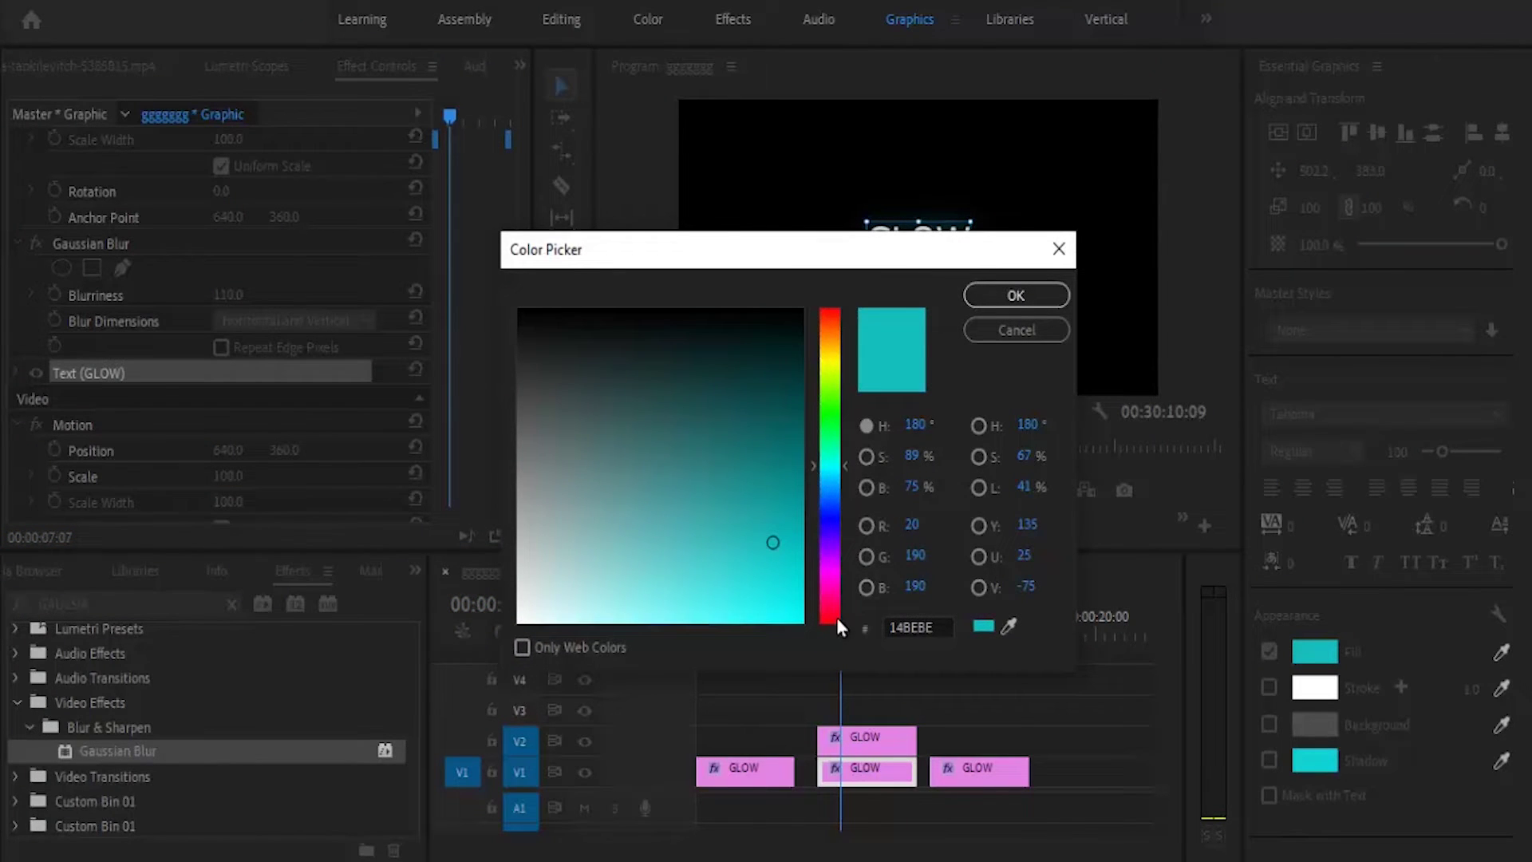
click(836, 618)
click(778, 608)
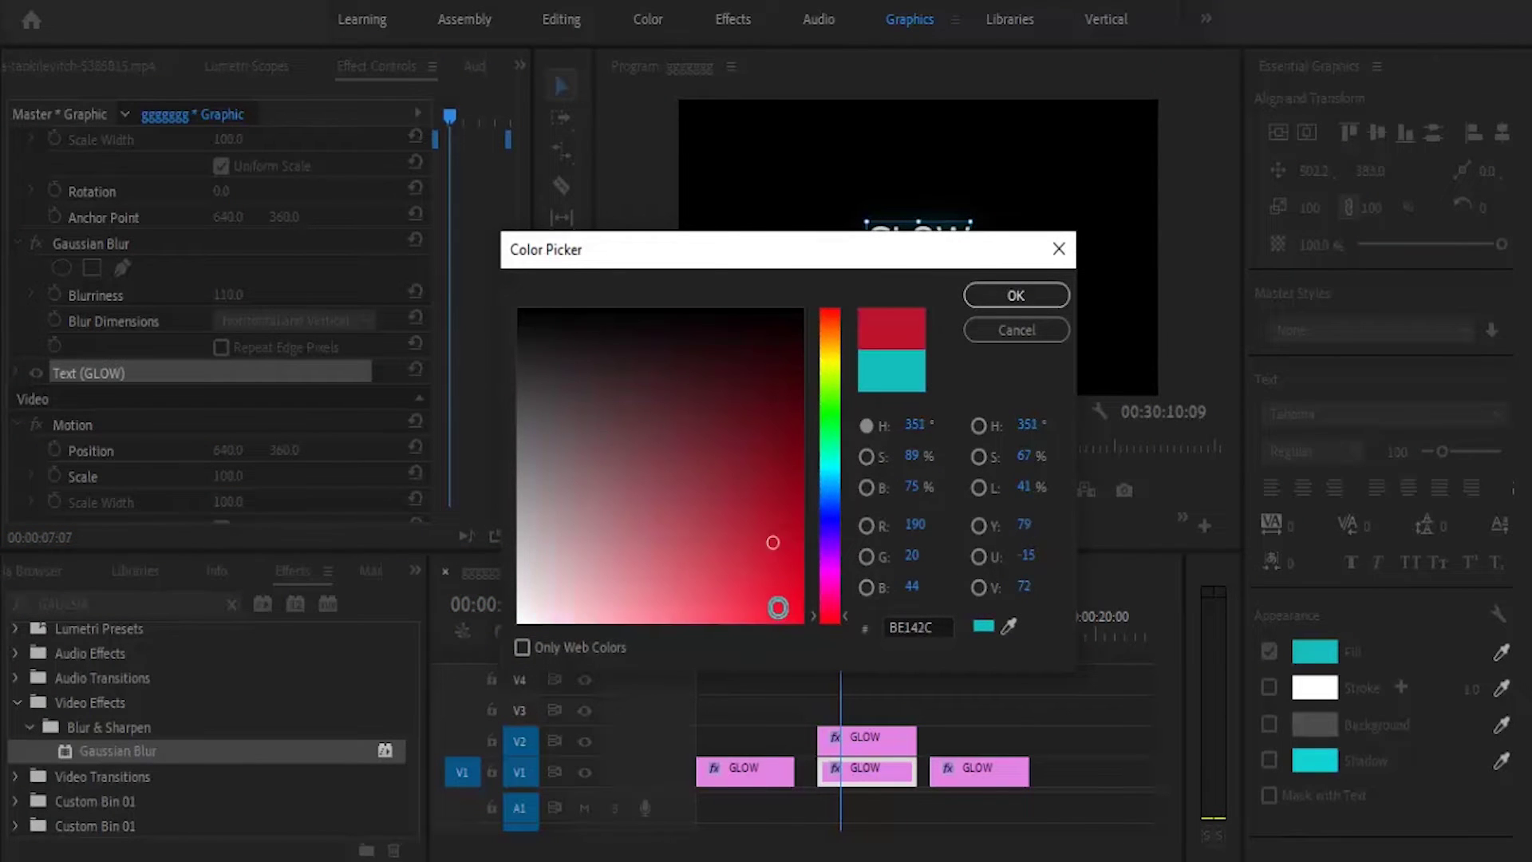
click(984, 297)
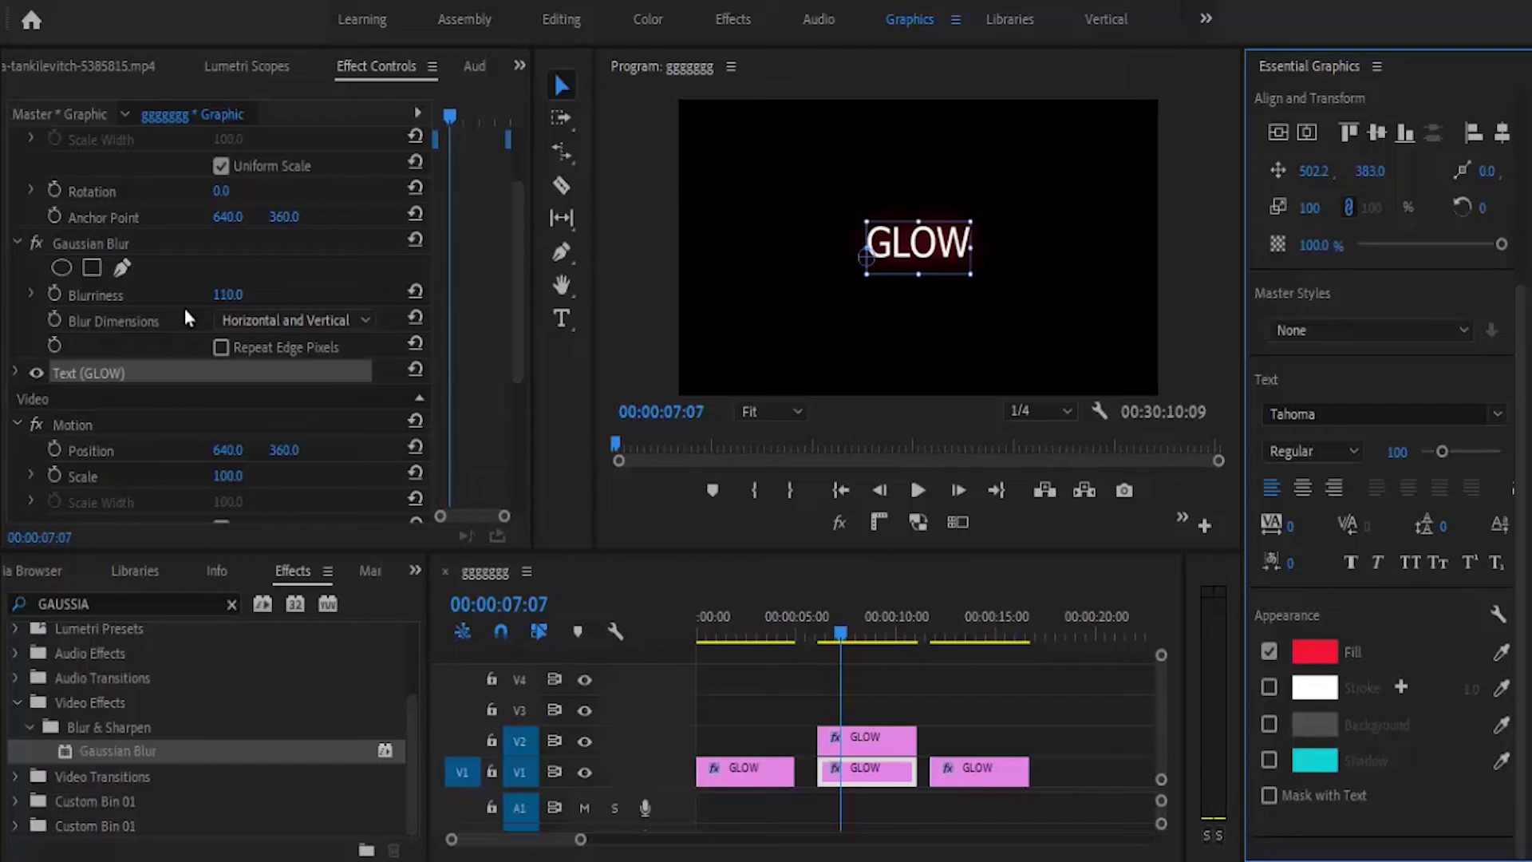
Step: Set Gaussian Blur Blurriness to 139 mid-clip and add its first keyframe there
click(83, 303)
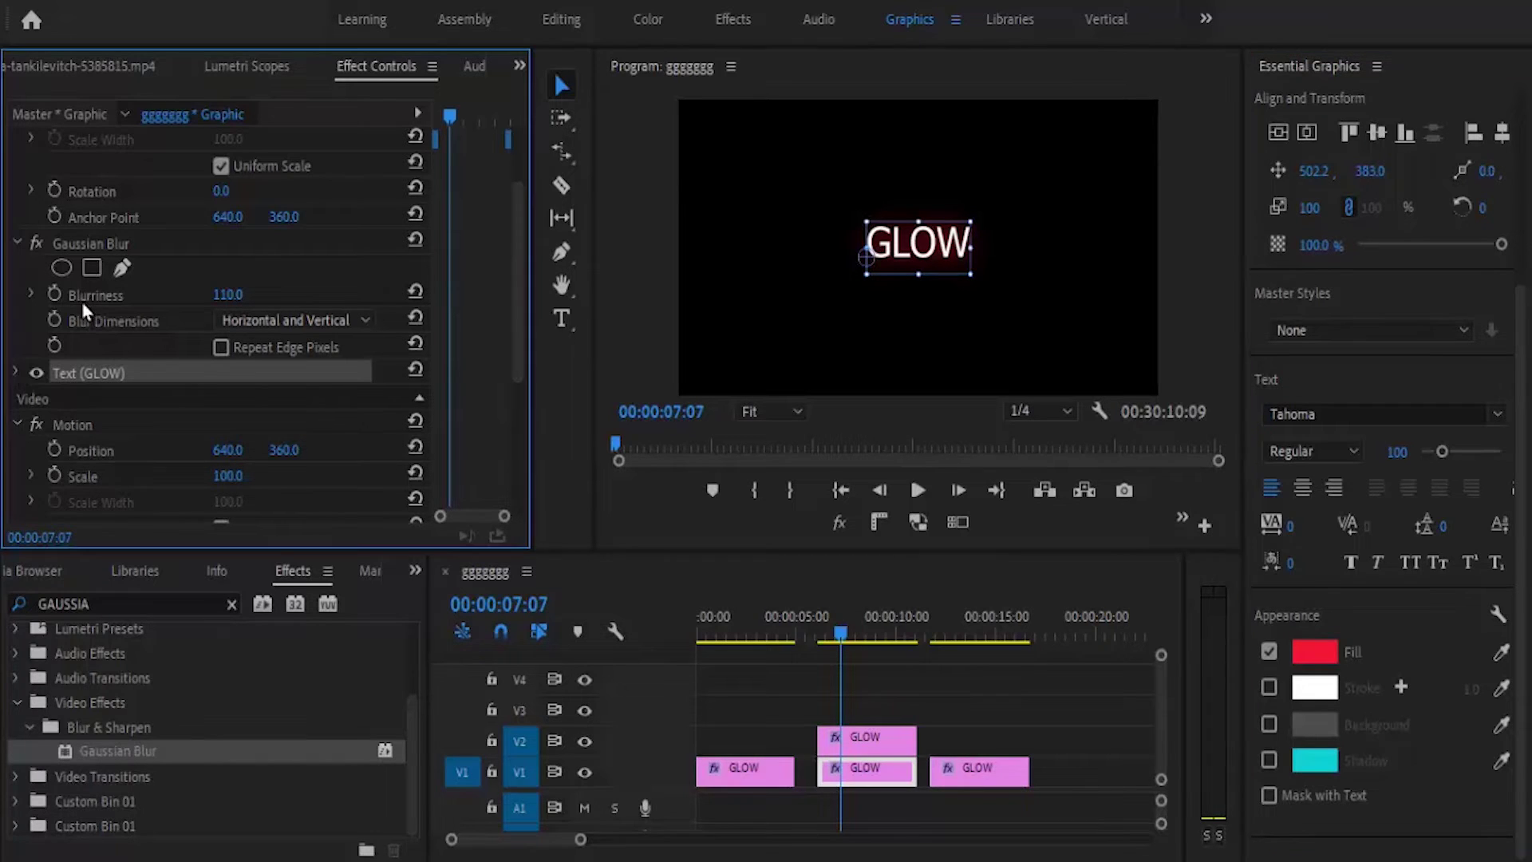
click(30, 294)
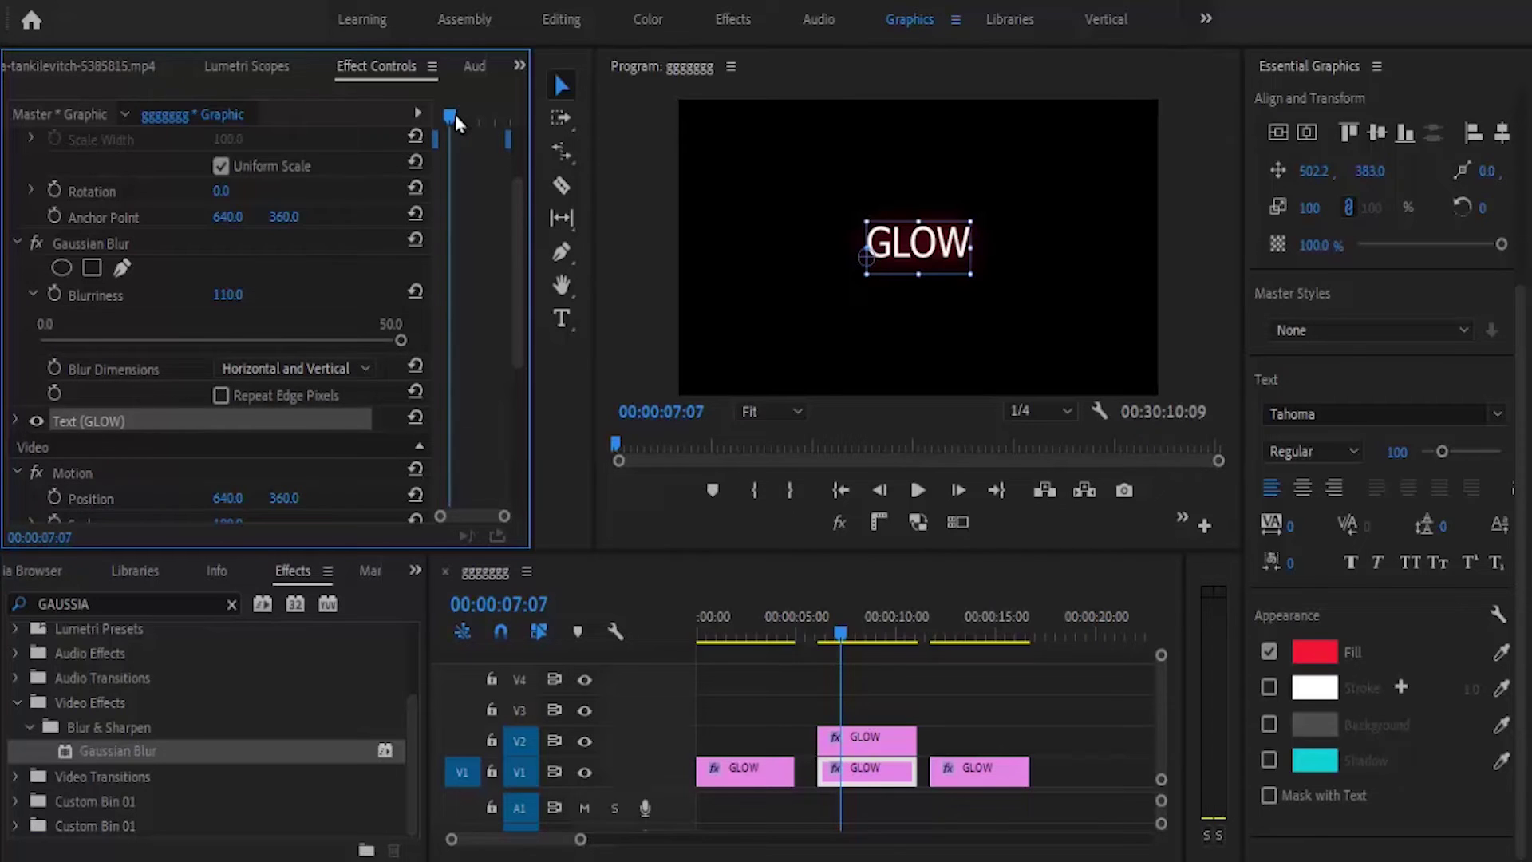
drag(455, 113, 436, 113)
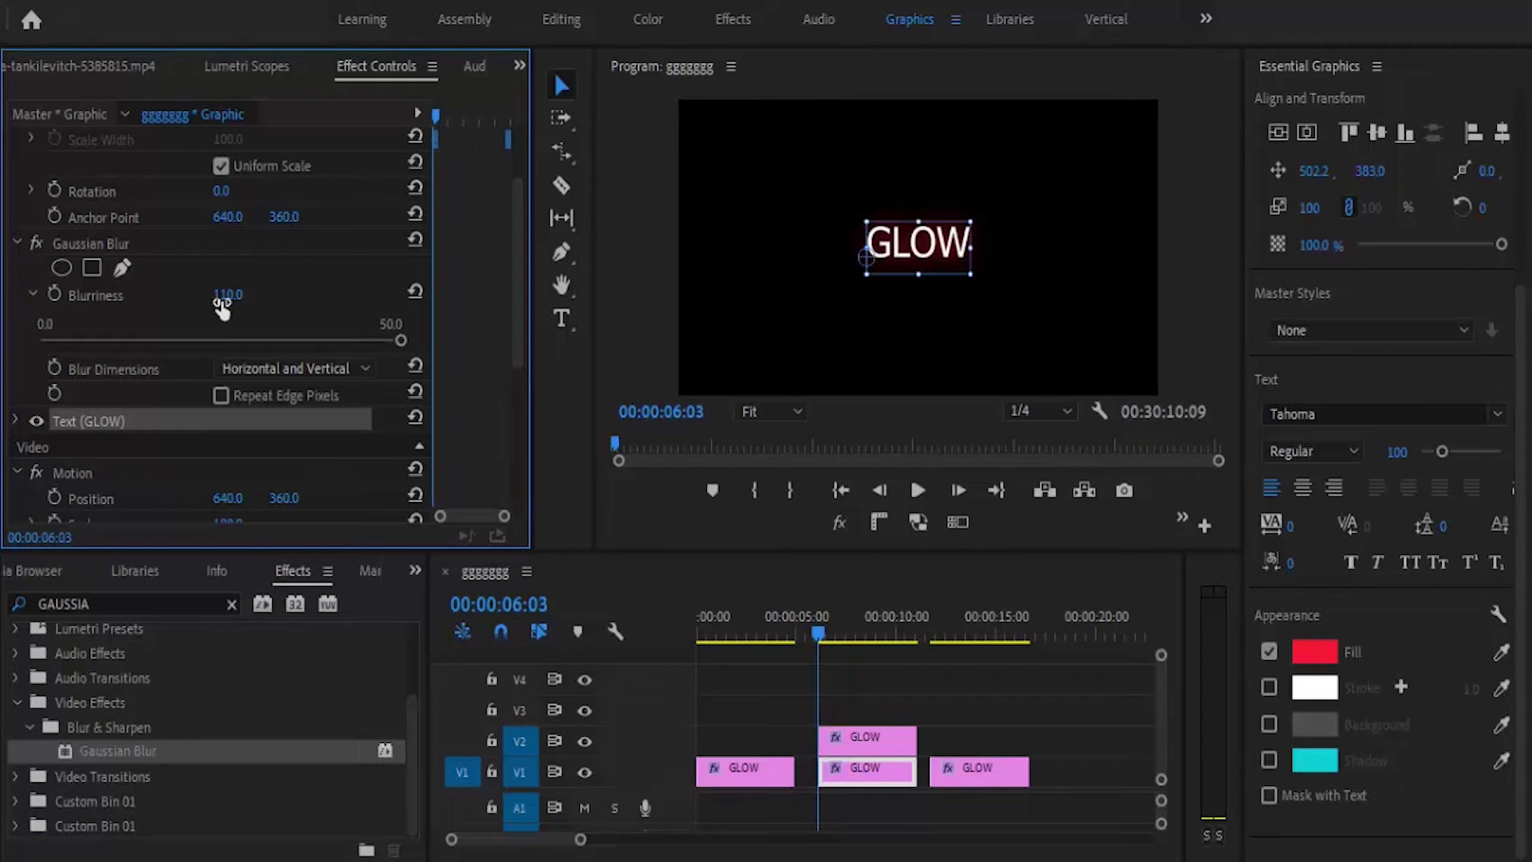
drag(222, 308, 227, 478)
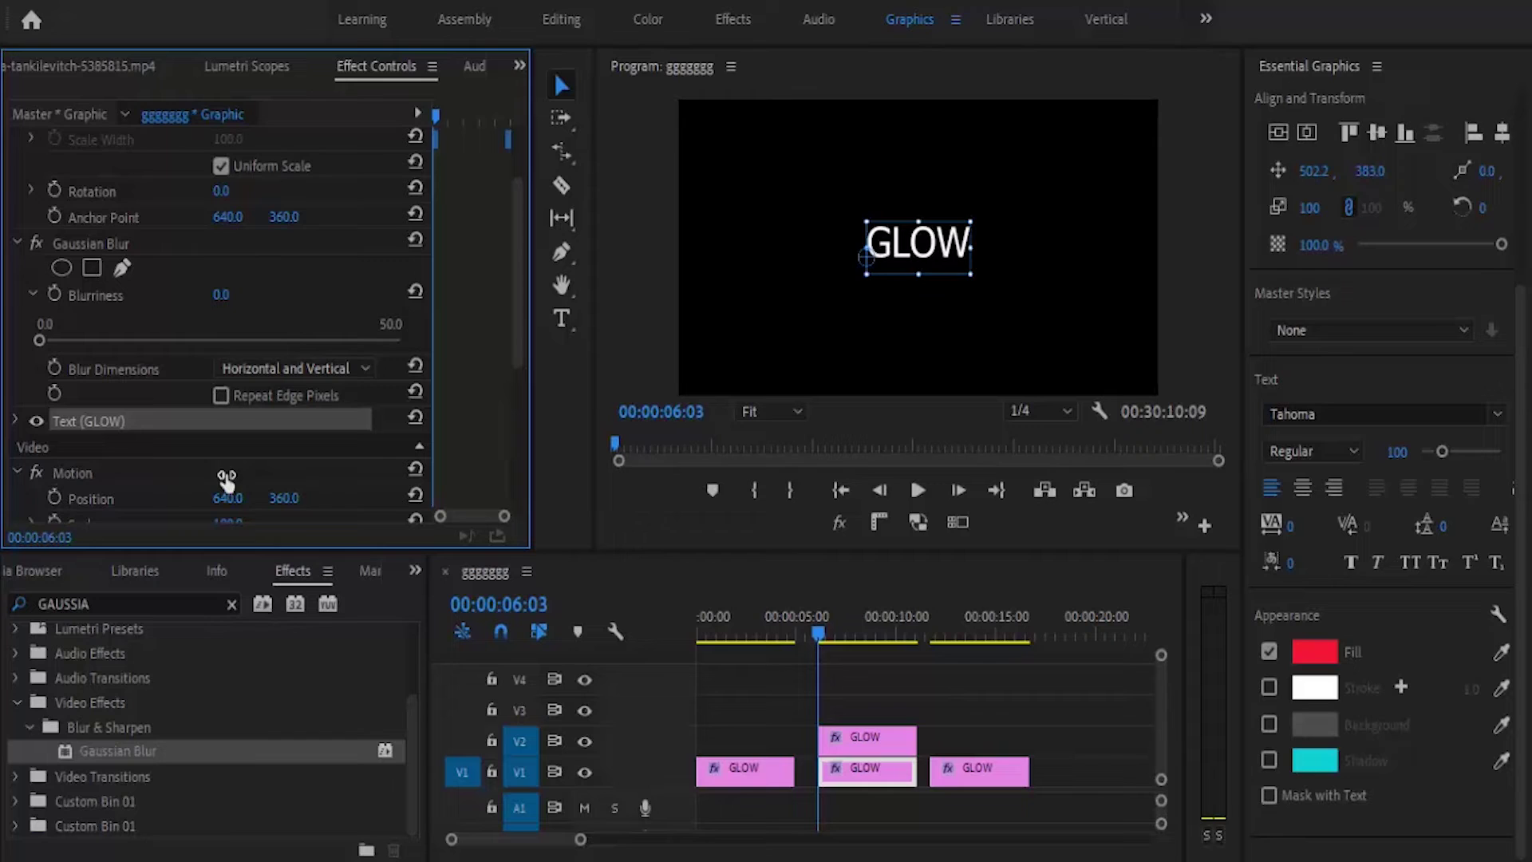
drag(435, 116, 466, 114)
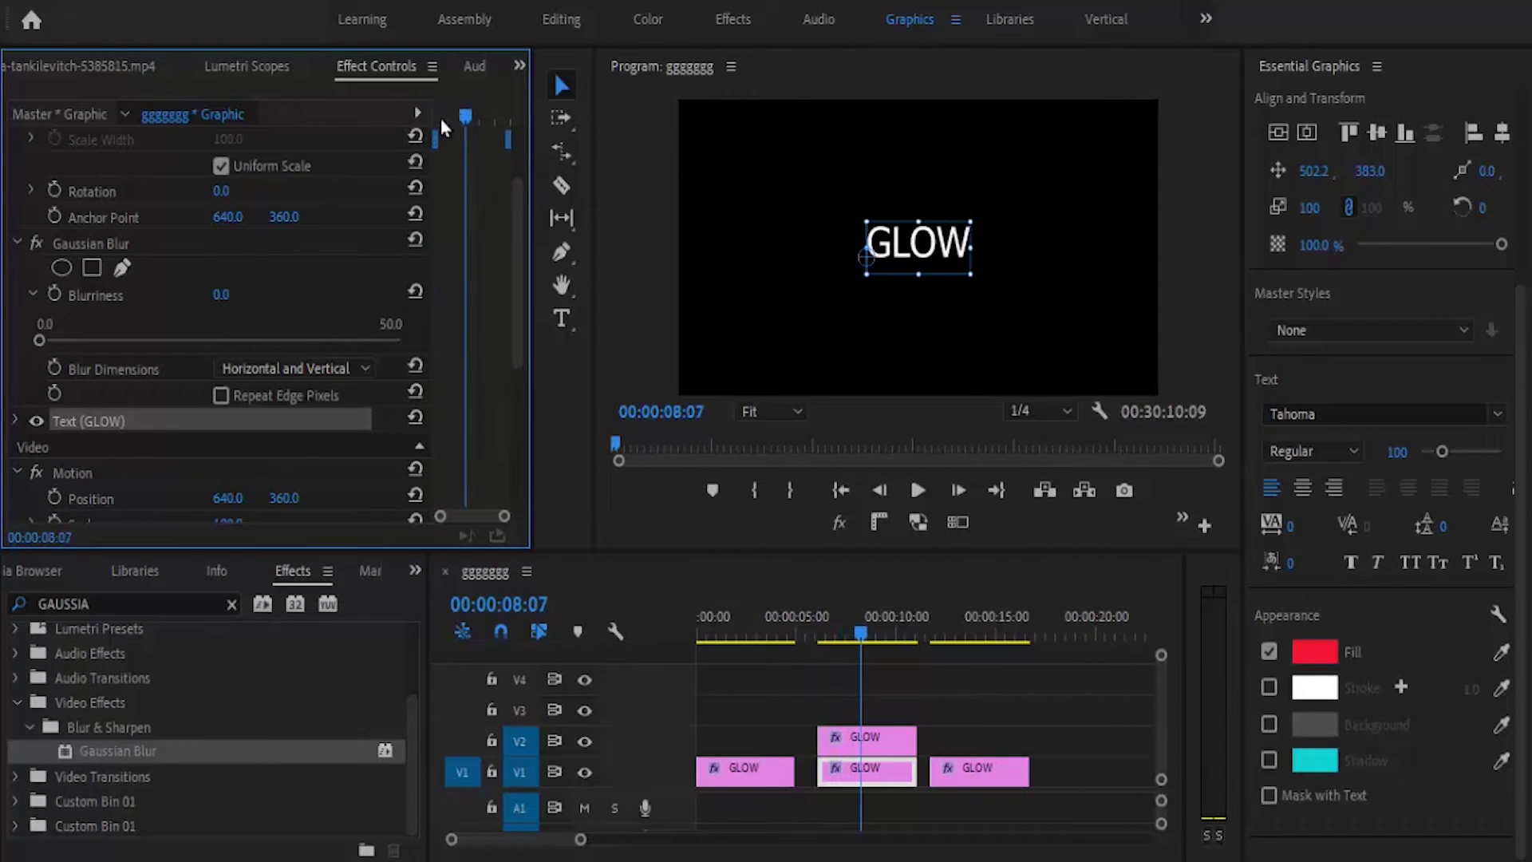
drag(221, 294, 361, 203)
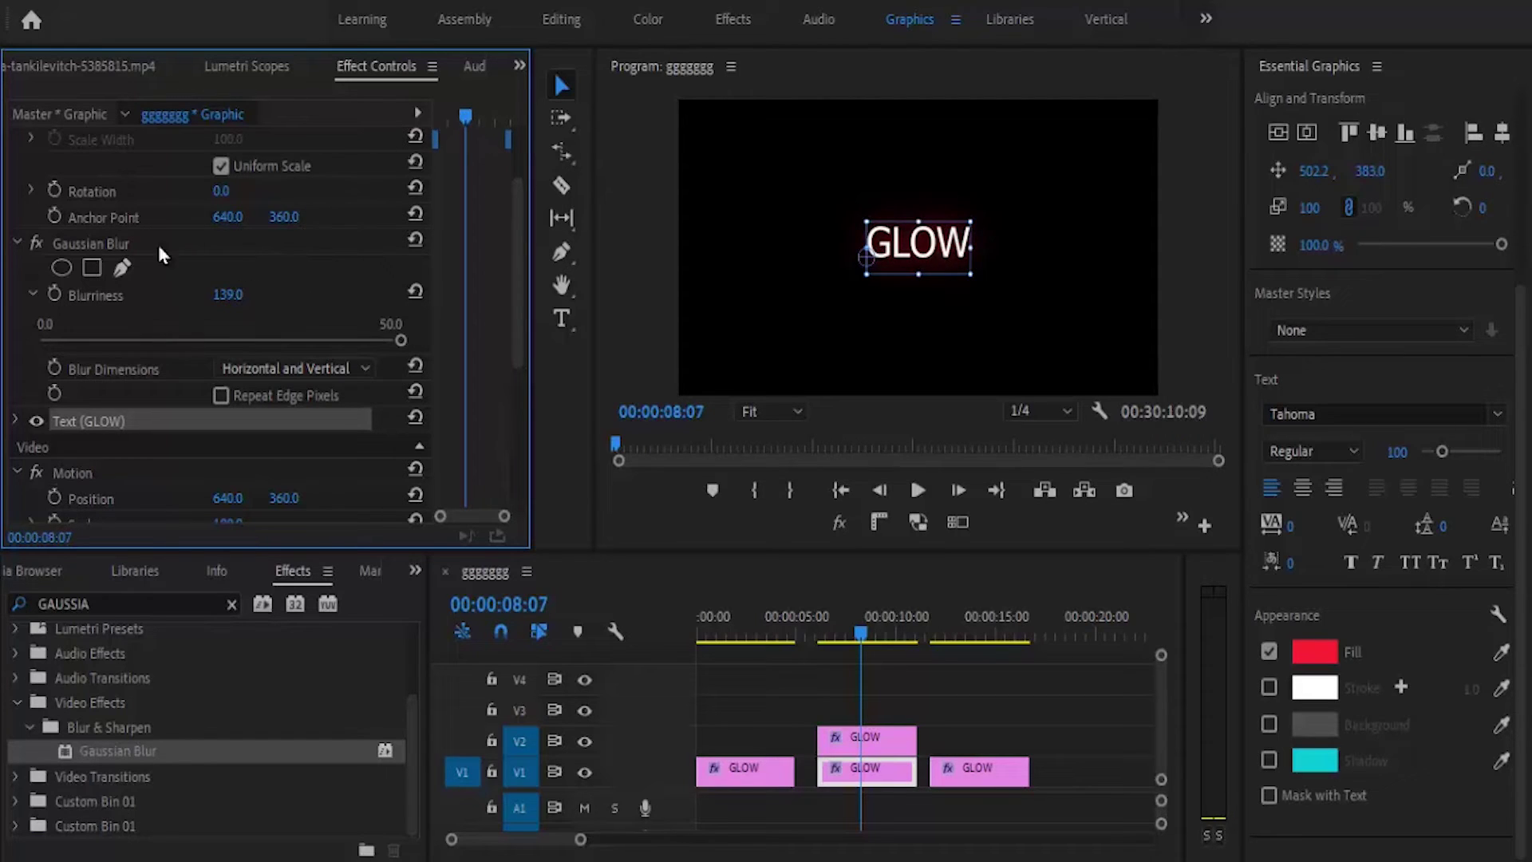
click(55, 293)
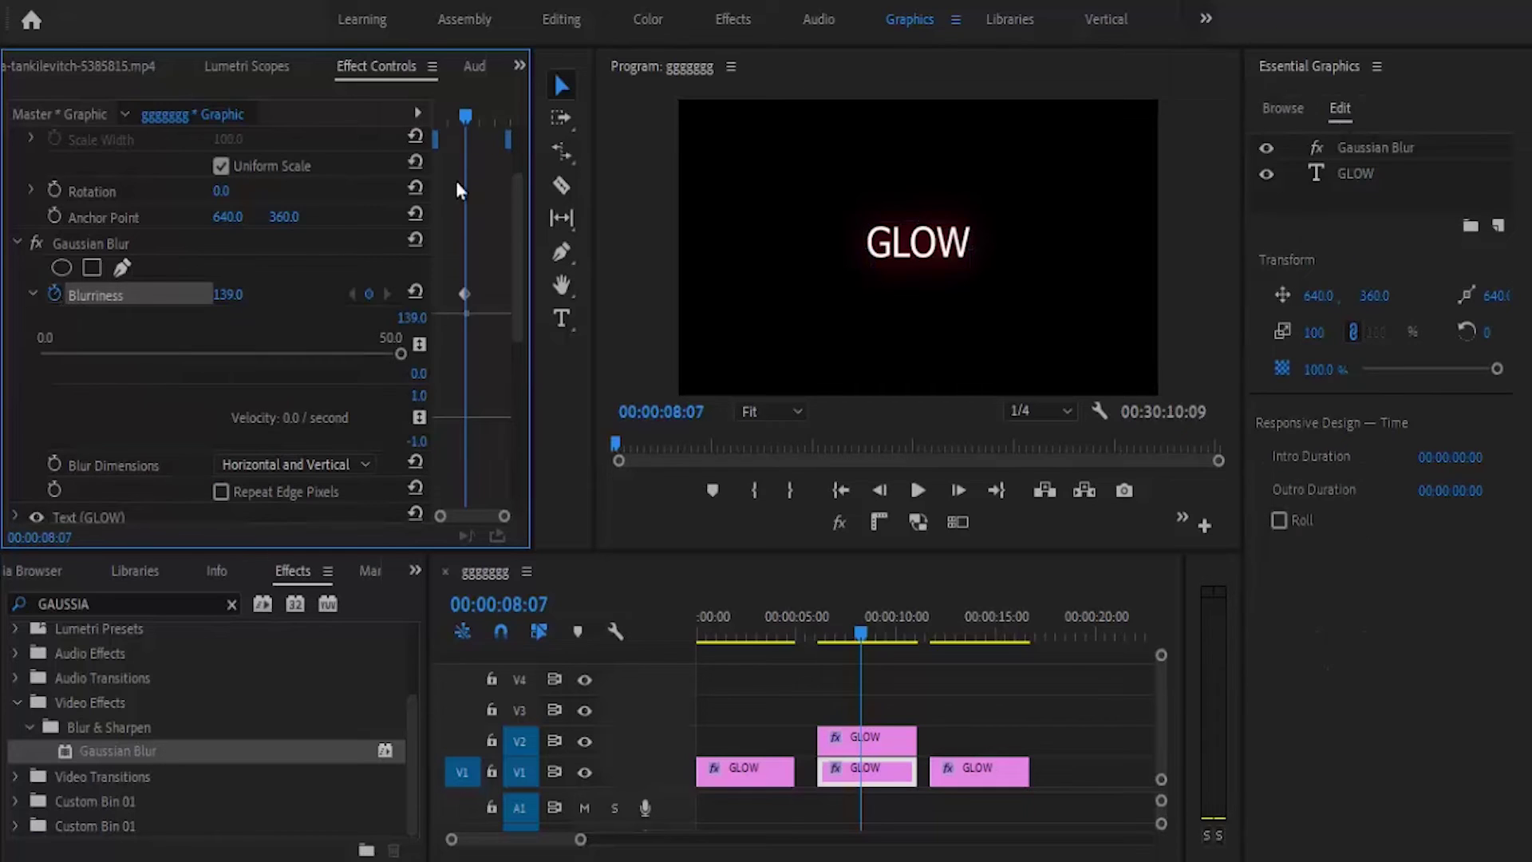
Step: Add Blurriness keyframes of 0.0 at the clip start and near its end
drag(465, 116, 240, 233)
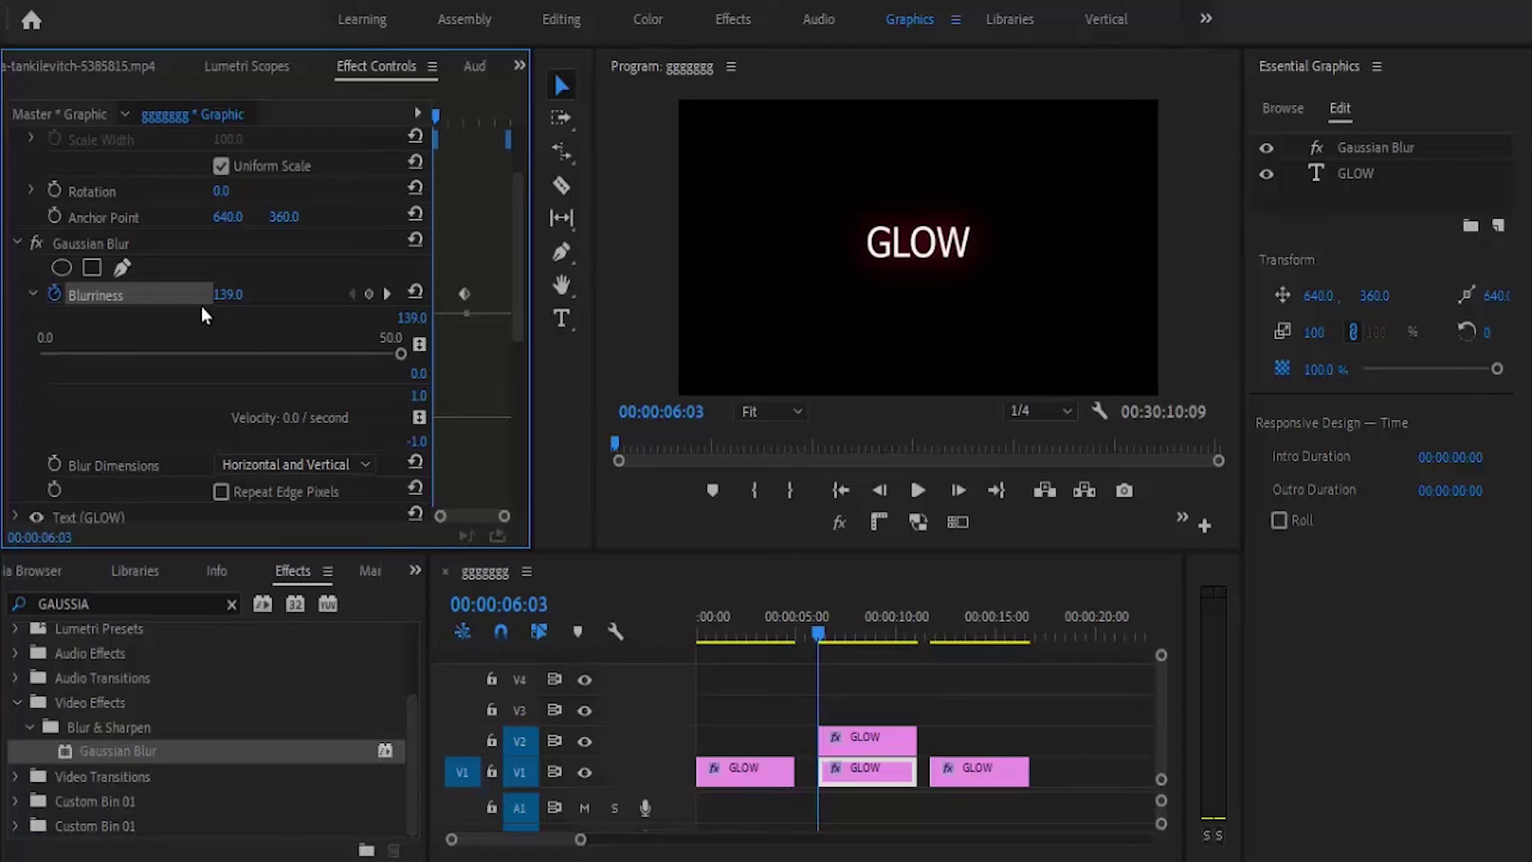
drag(224, 295, 180, 502)
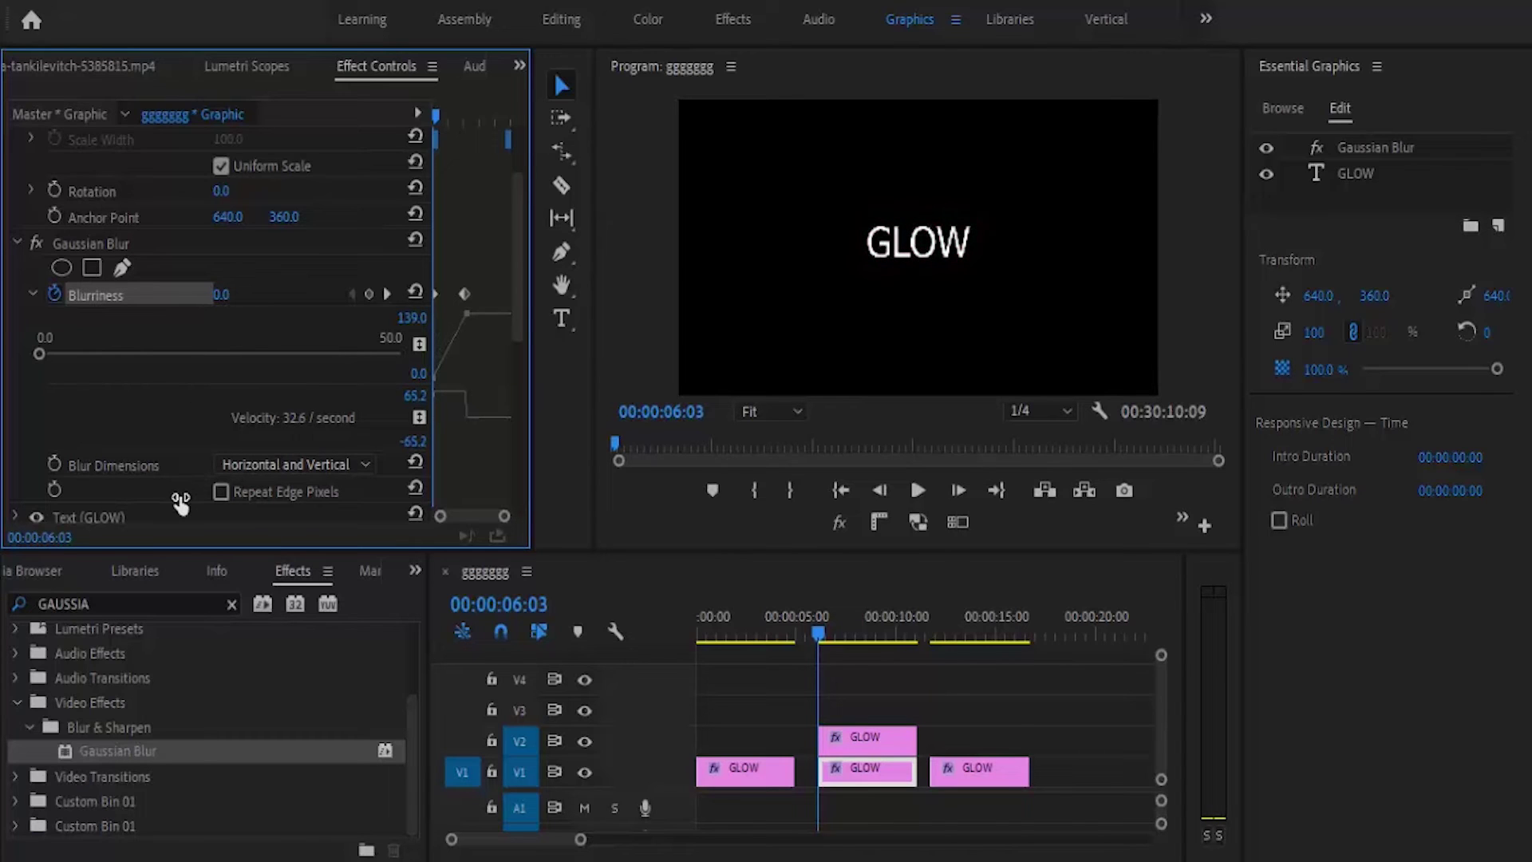
drag(442, 110, 500, 109)
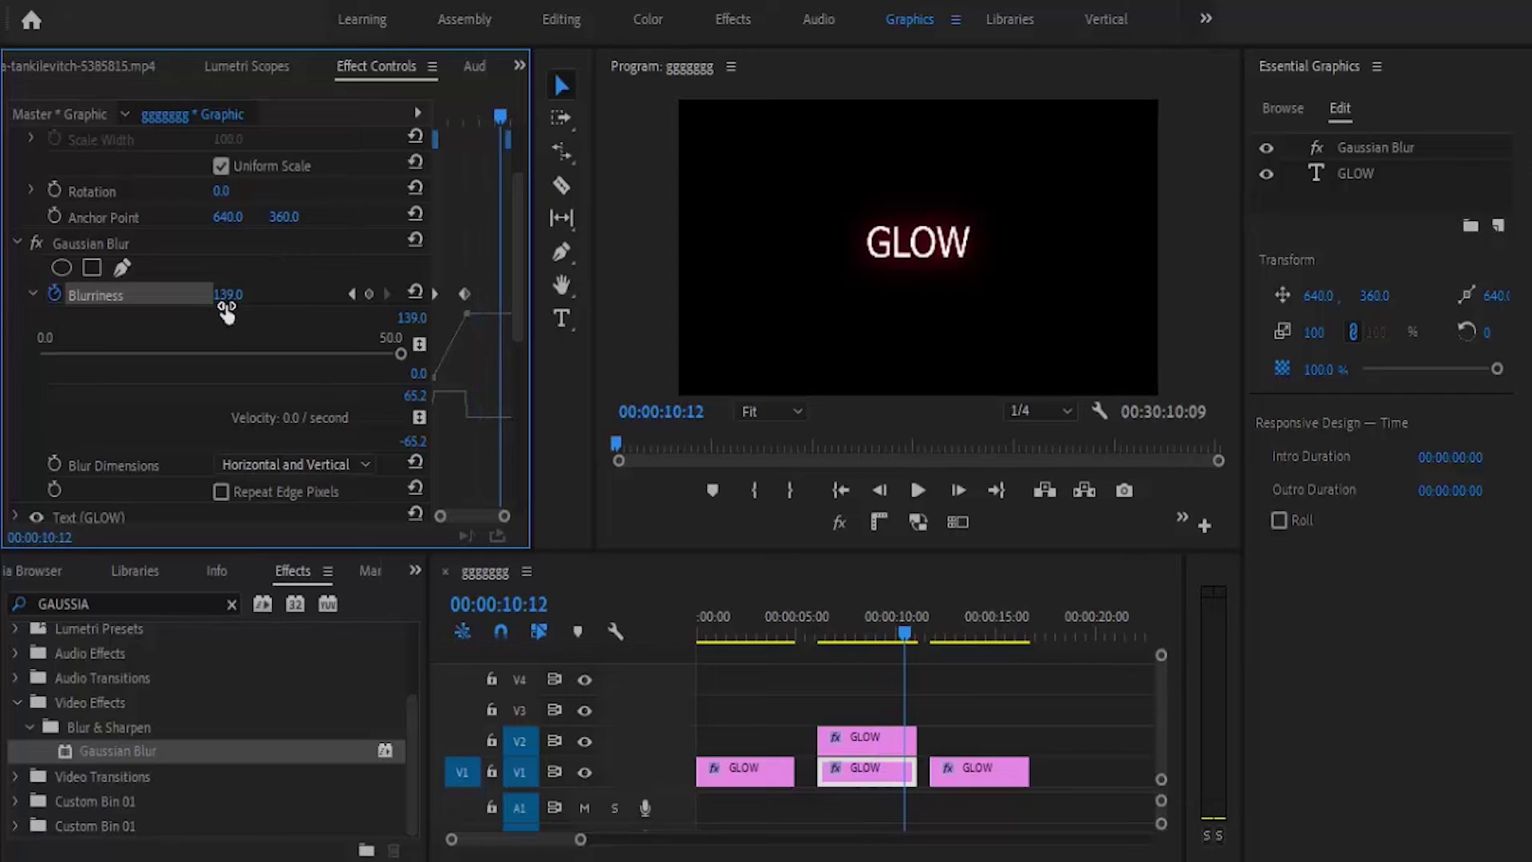
drag(226, 306, 253, 479)
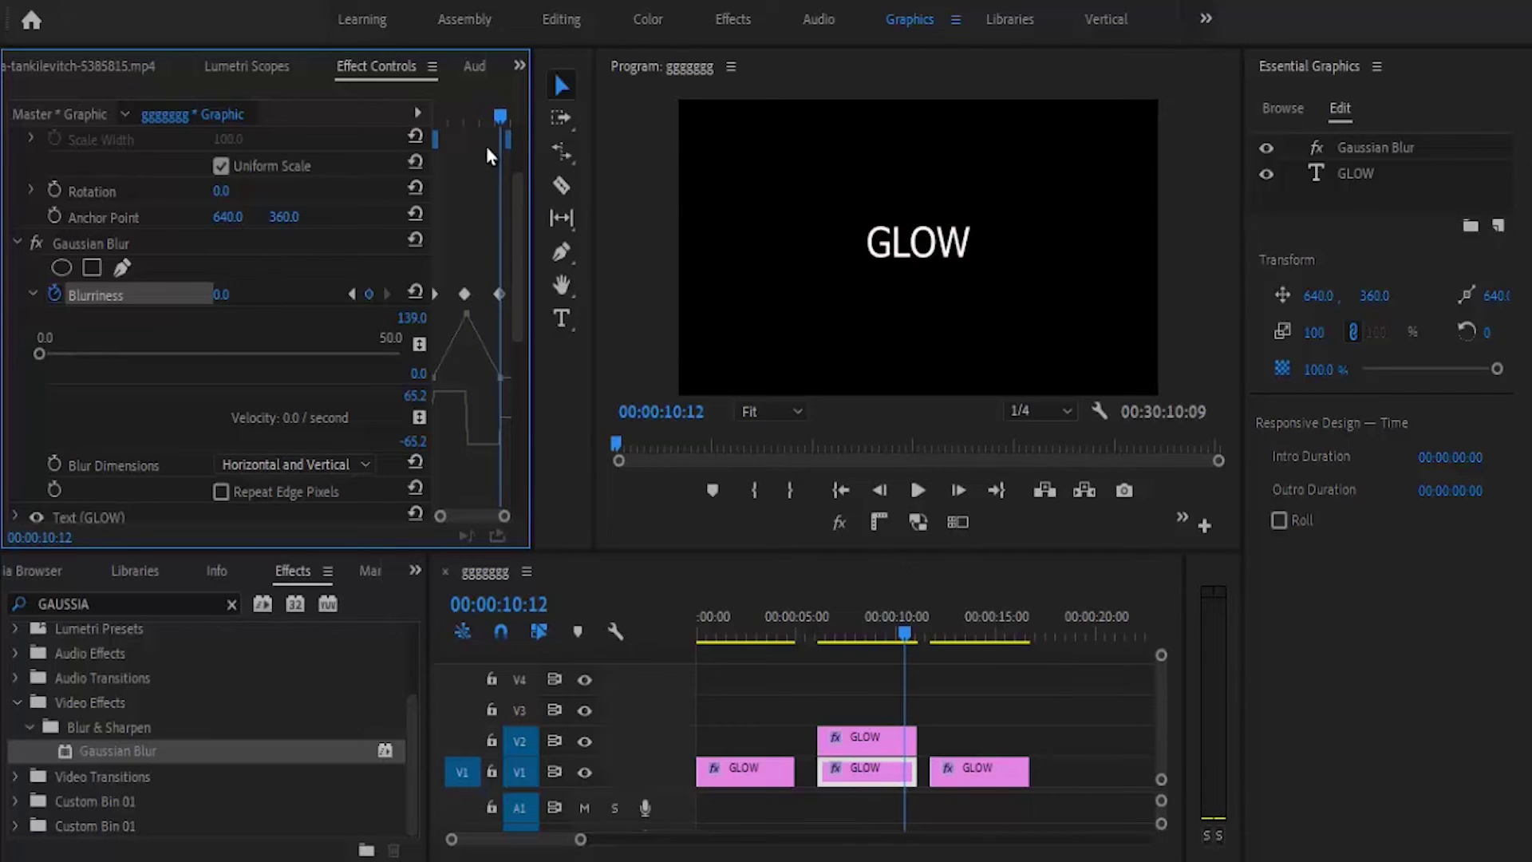
drag(491, 111, 404, 108)
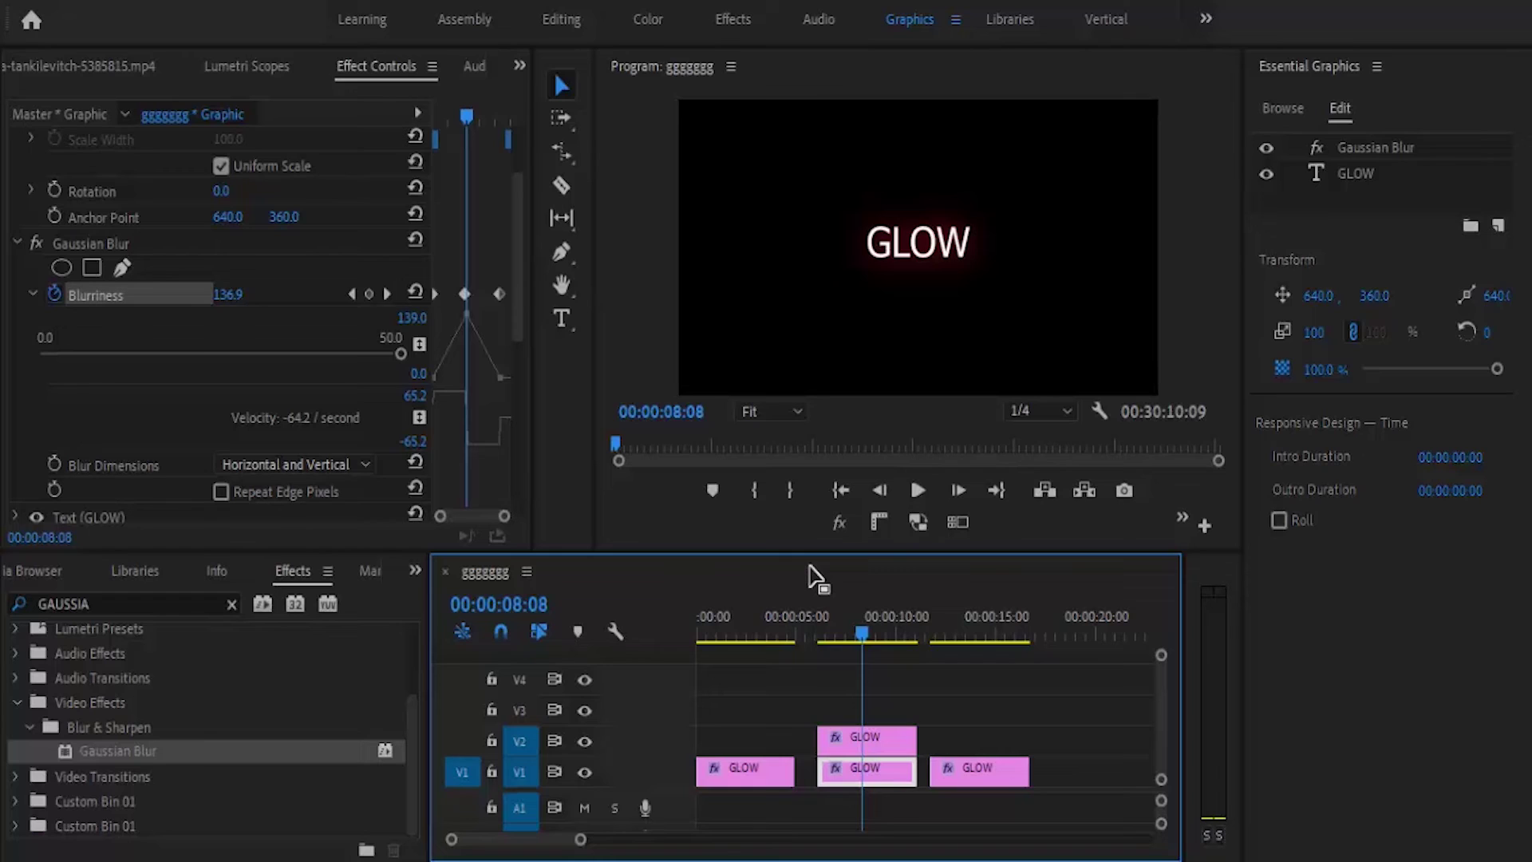
Step: Search the effects for 'GLO' and apply VR Glow to the third GLOW clip
click(977, 614)
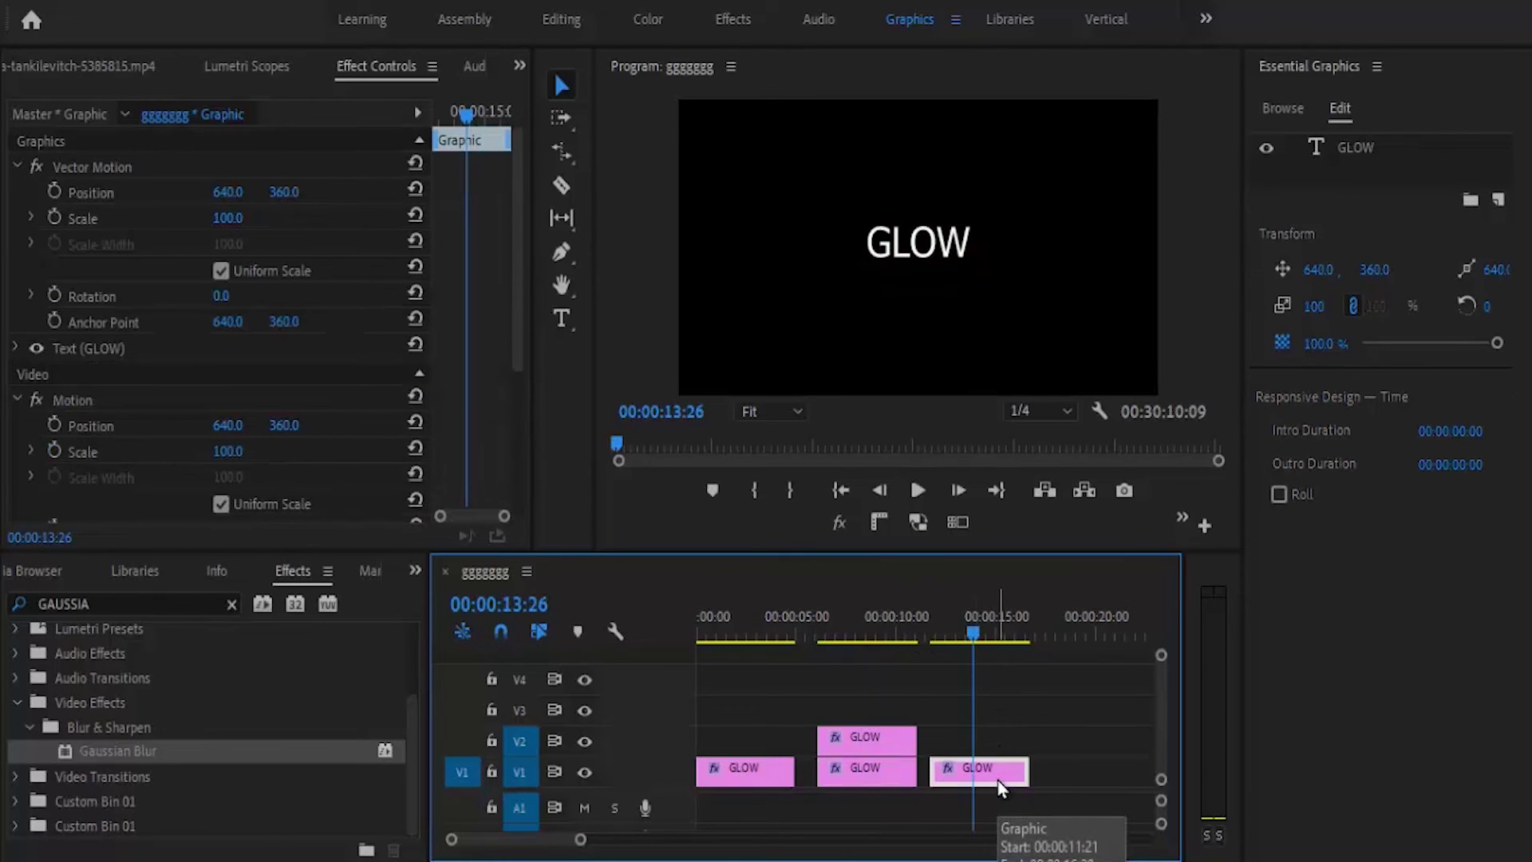
click(181, 604)
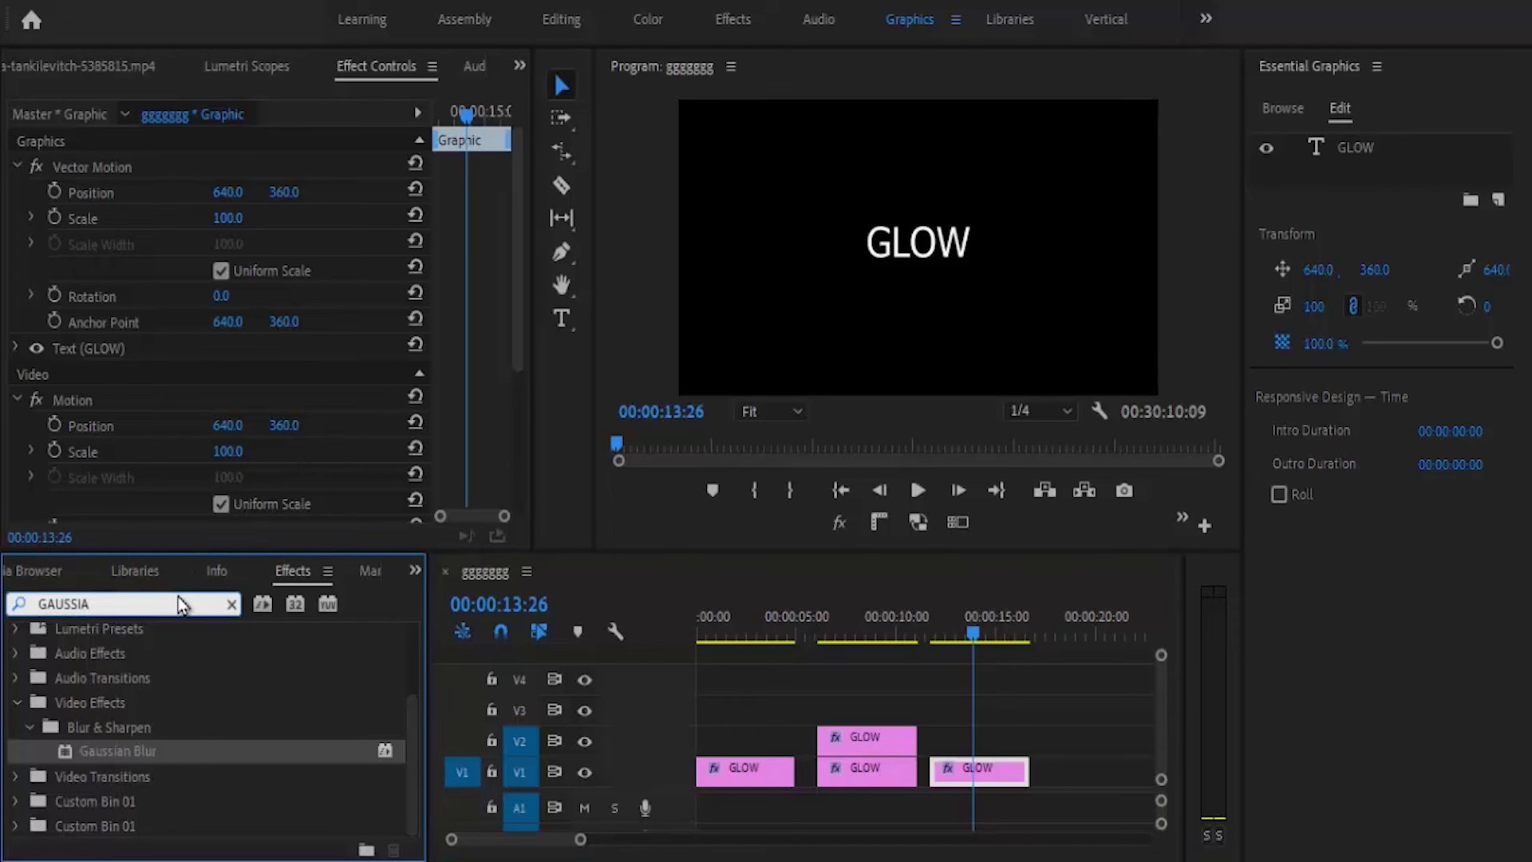
text(GAUSS)
key(BackSpace)
key(BackSpace)
key(BackSpace)
key(BackSpace)
key(BackSpace)
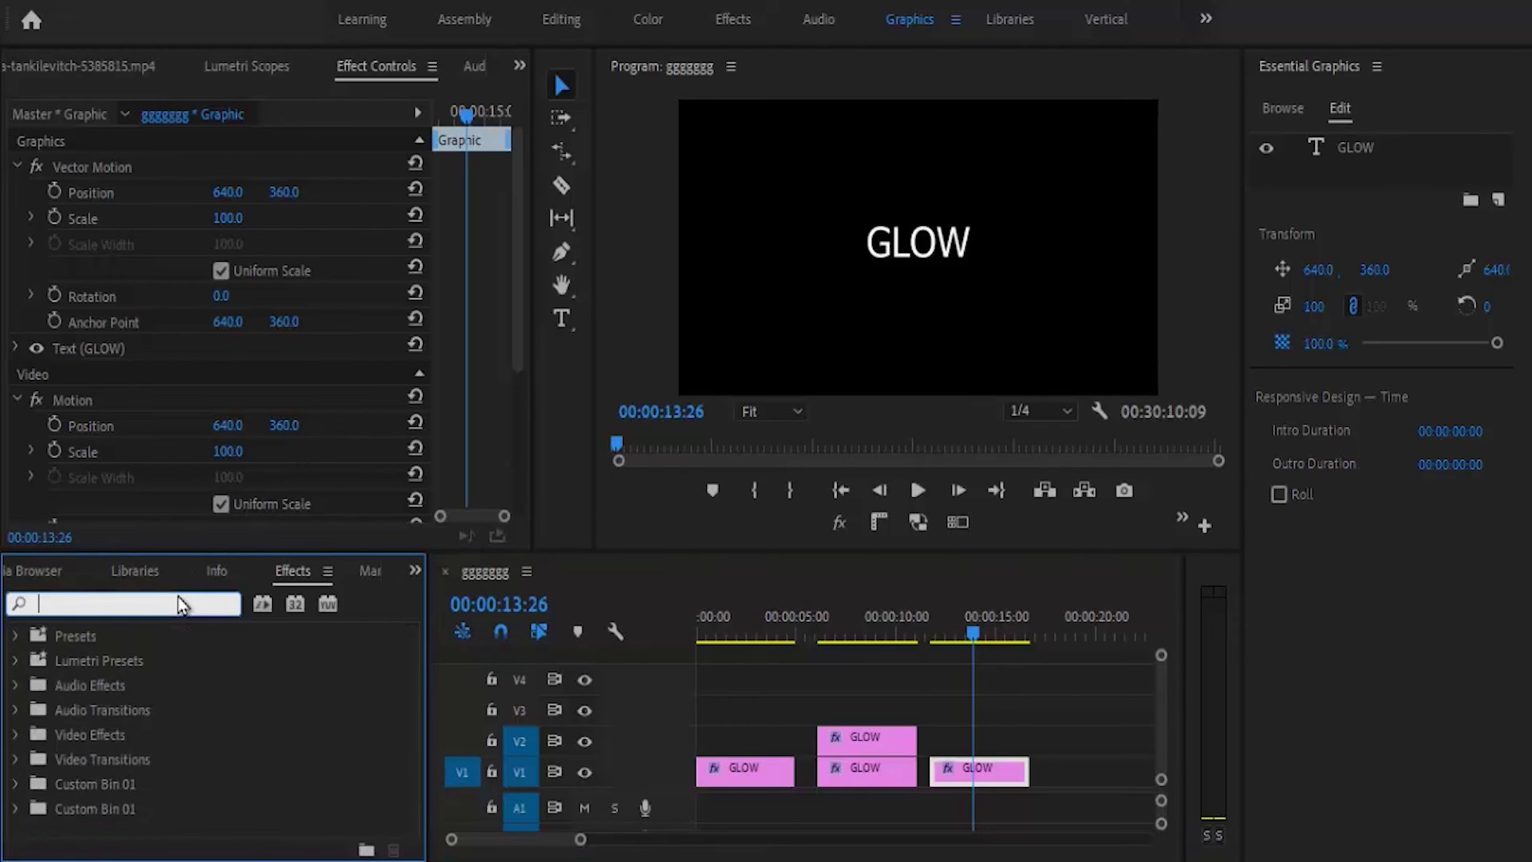
text(GLOW)
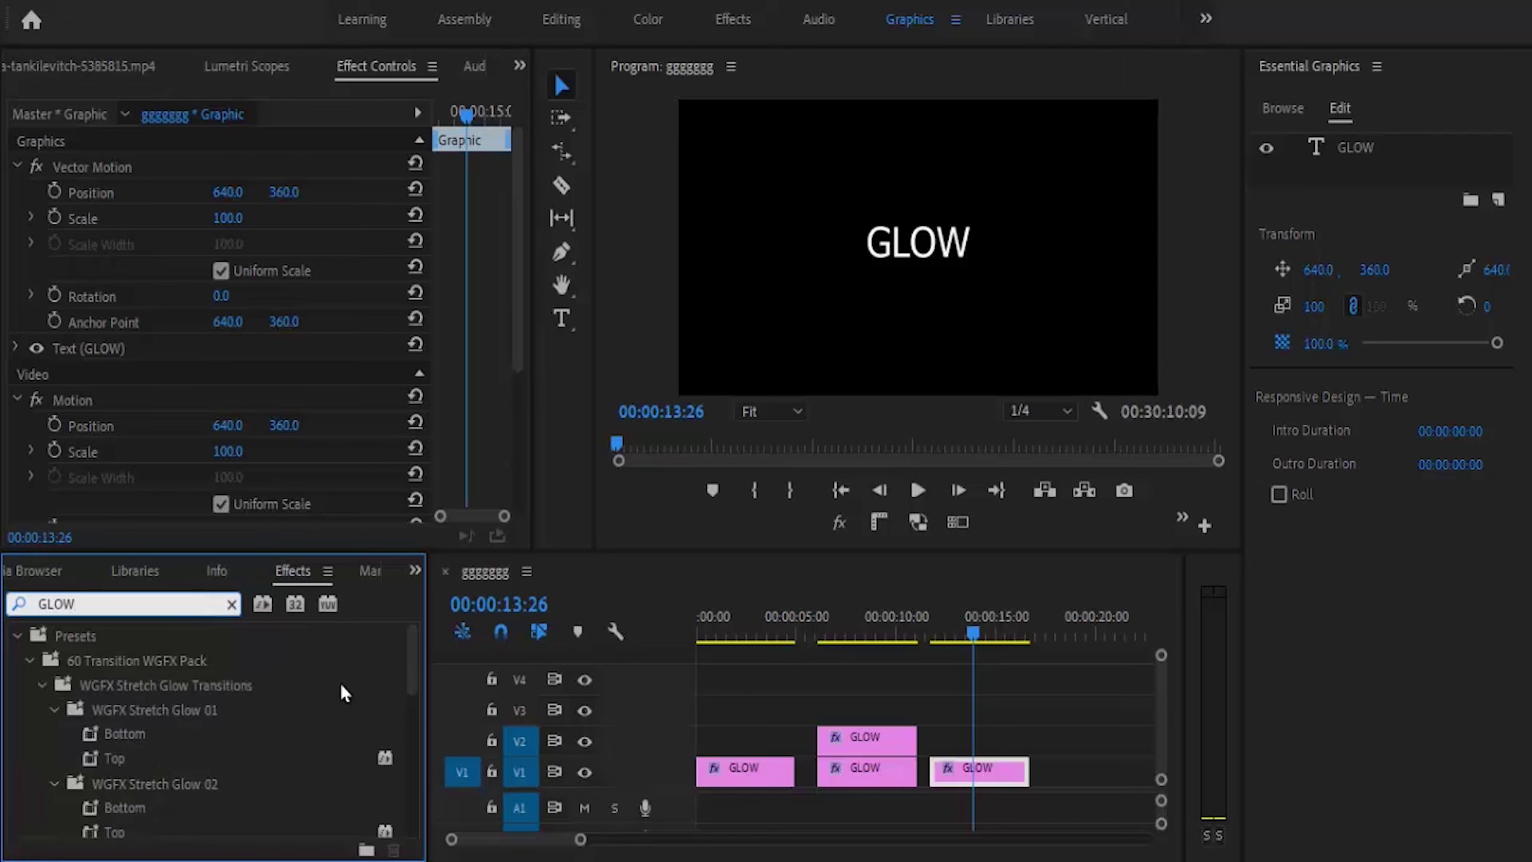
drag(410, 668, 406, 797)
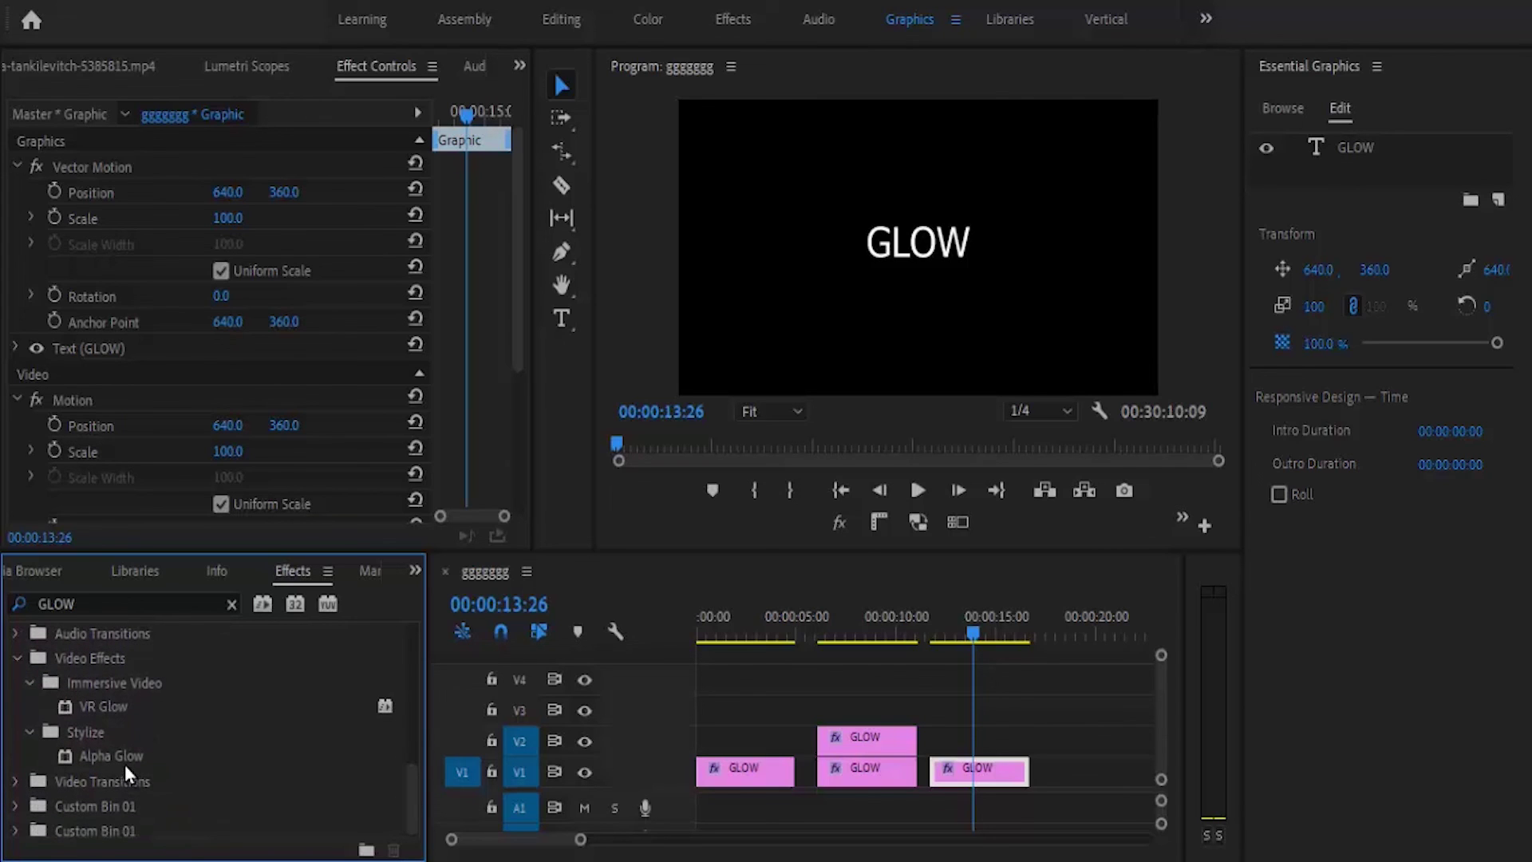
drag(117, 708, 996, 778)
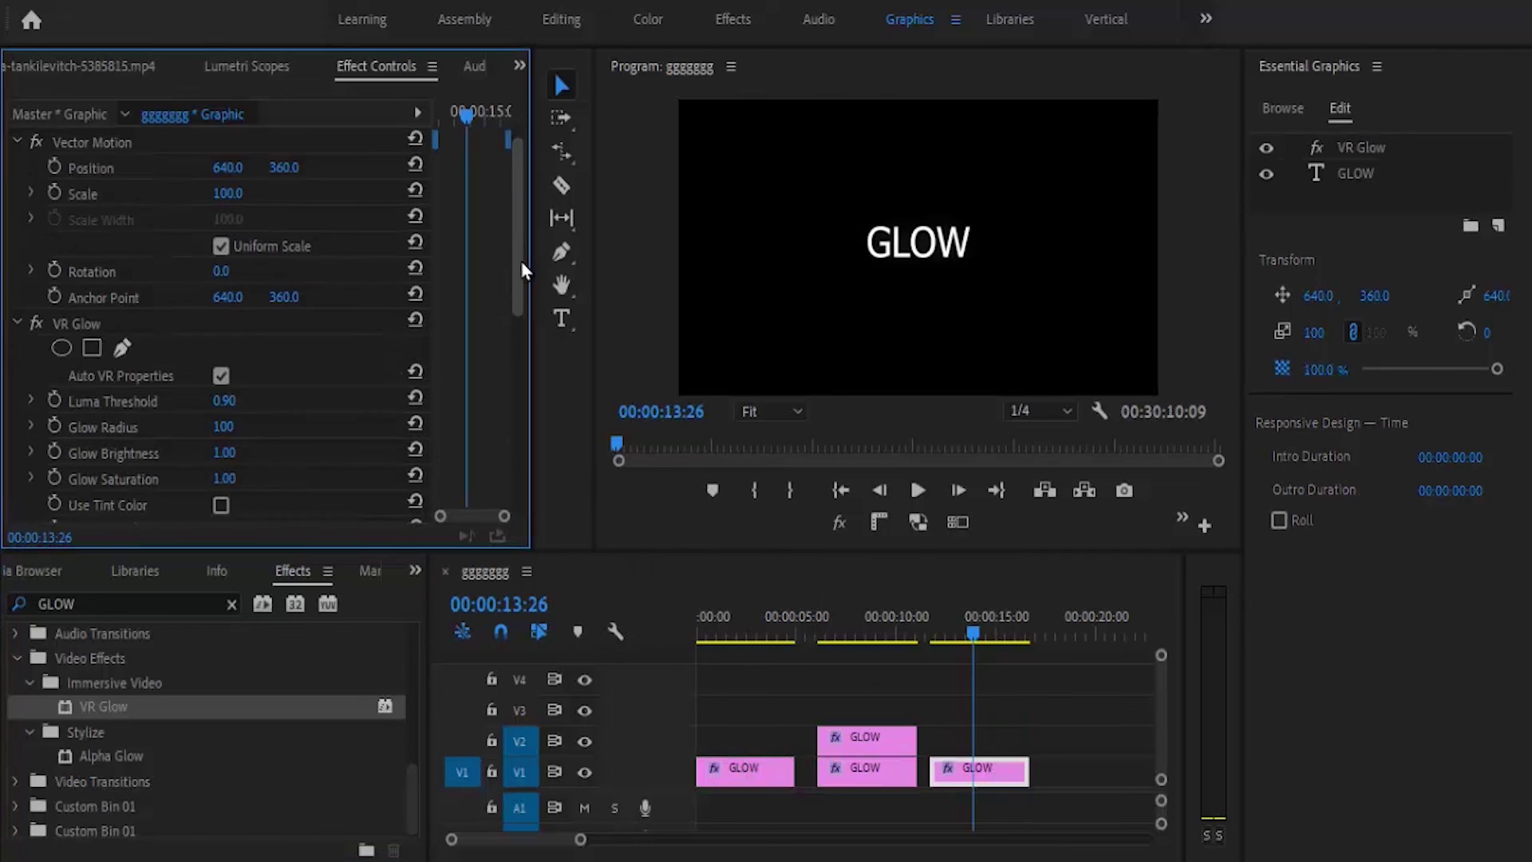
Step: Set VR Glow's Glow Brightness and Glow Saturation both to 10.00
drag(521, 261, 528, 305)
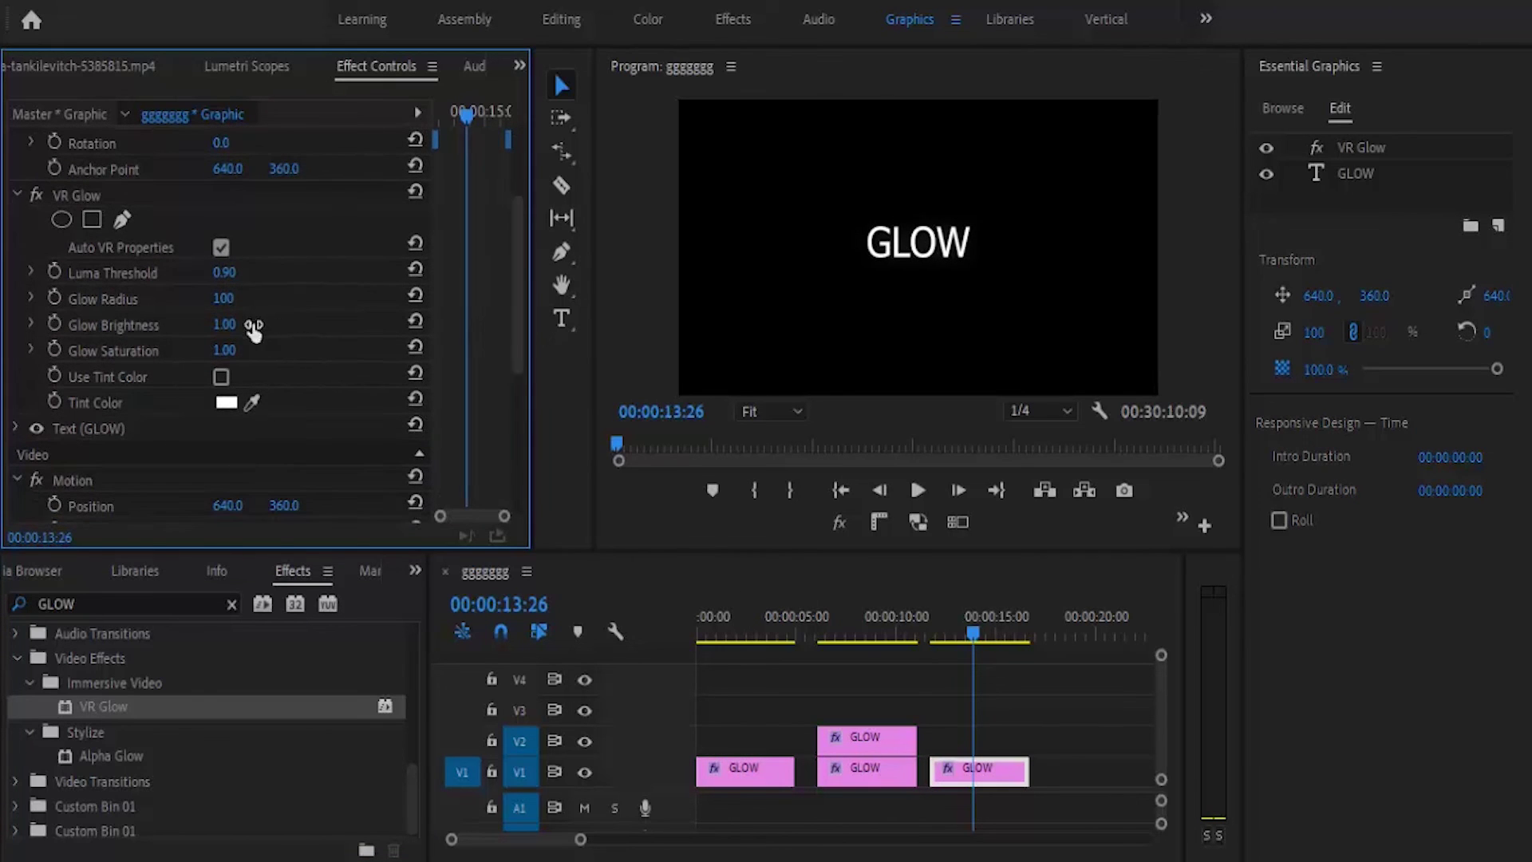
drag(216, 327, 462, 187)
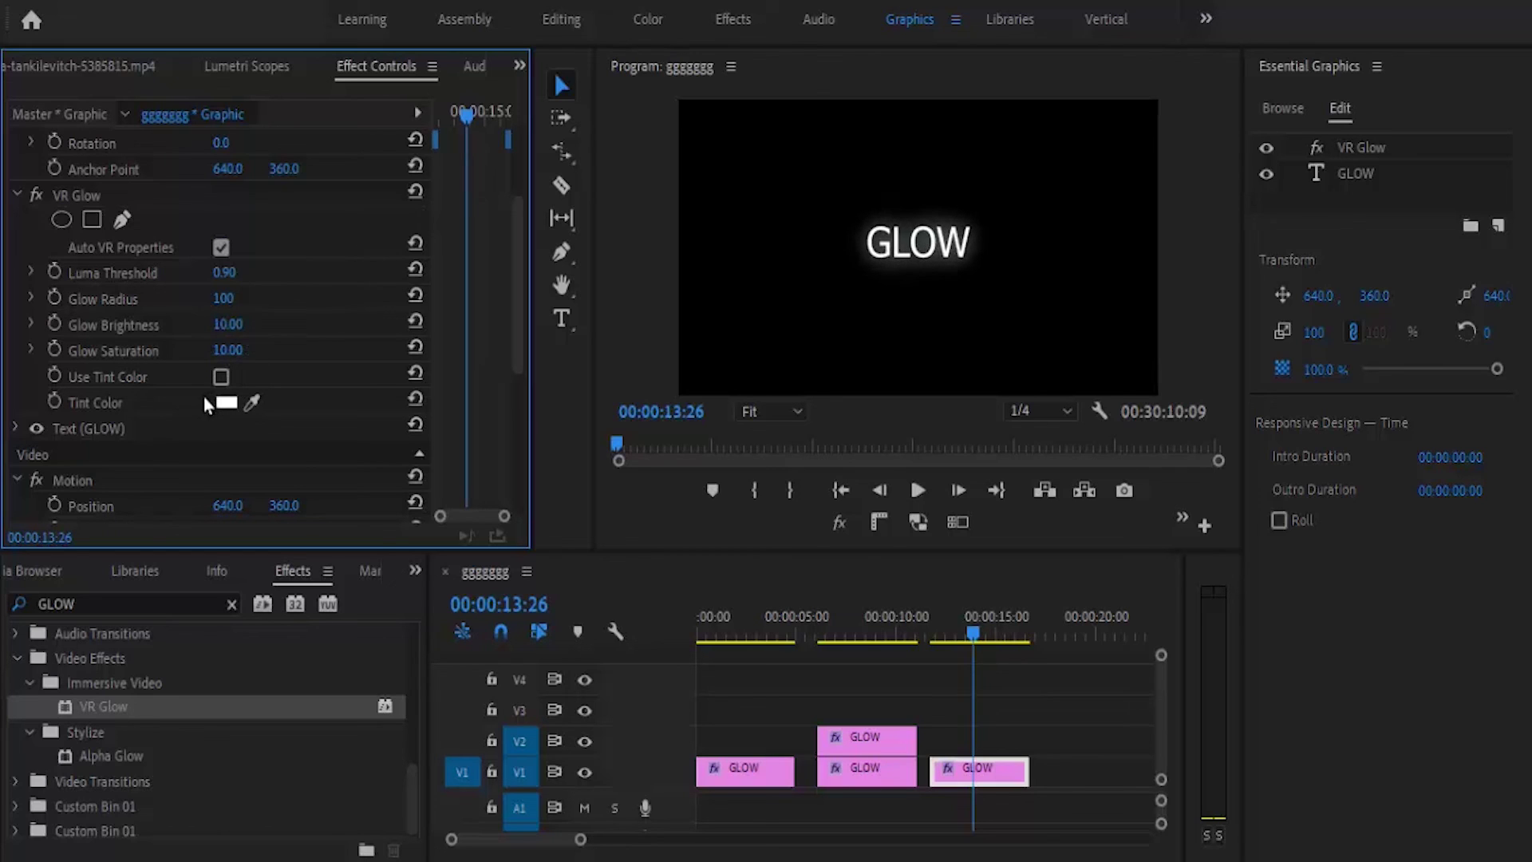
key(shift+7)
key(Down)
key(Down)
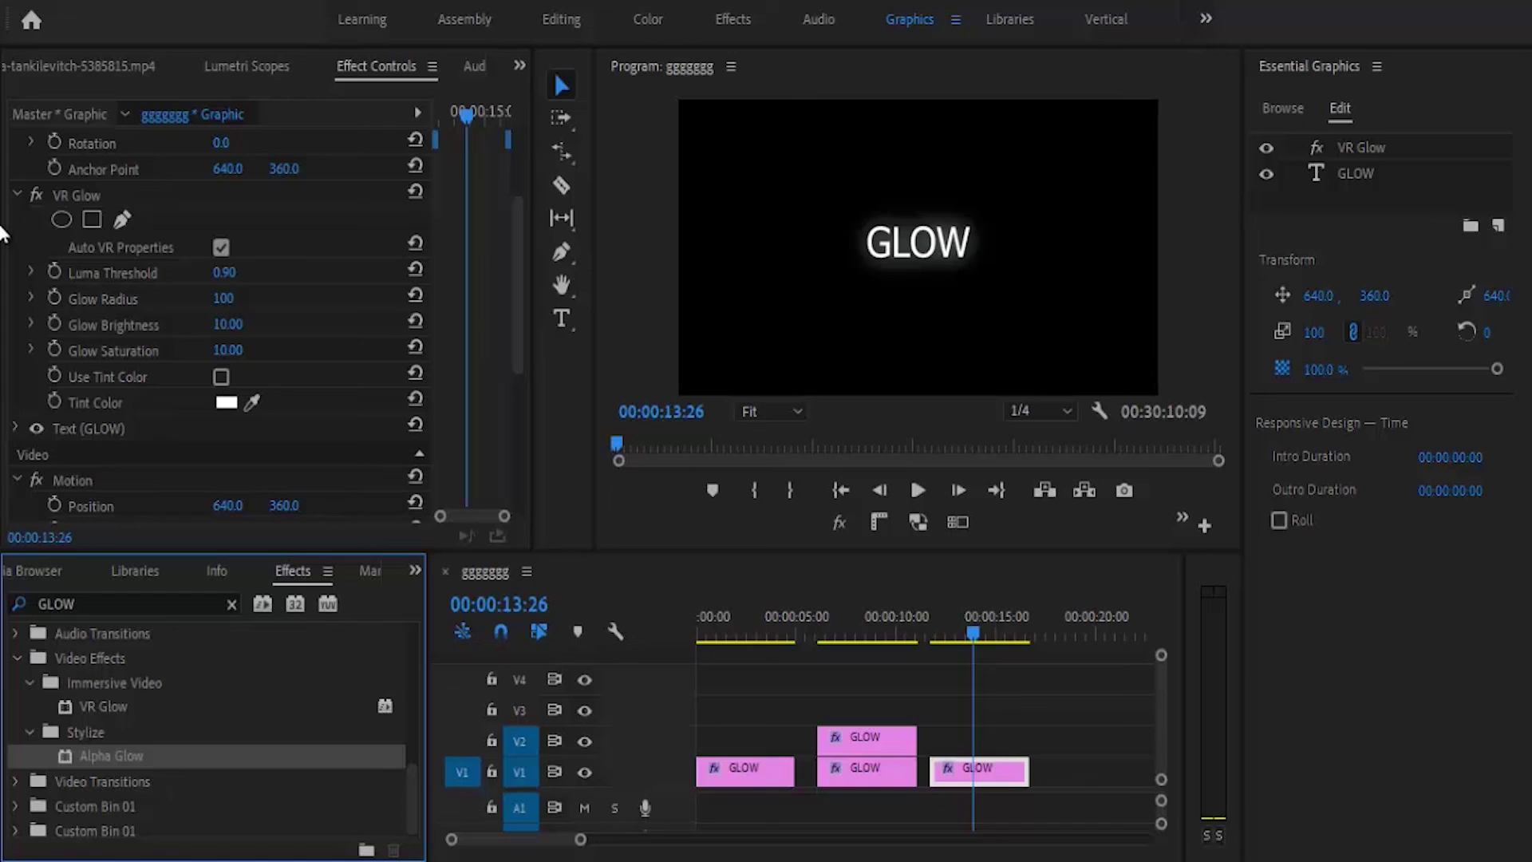